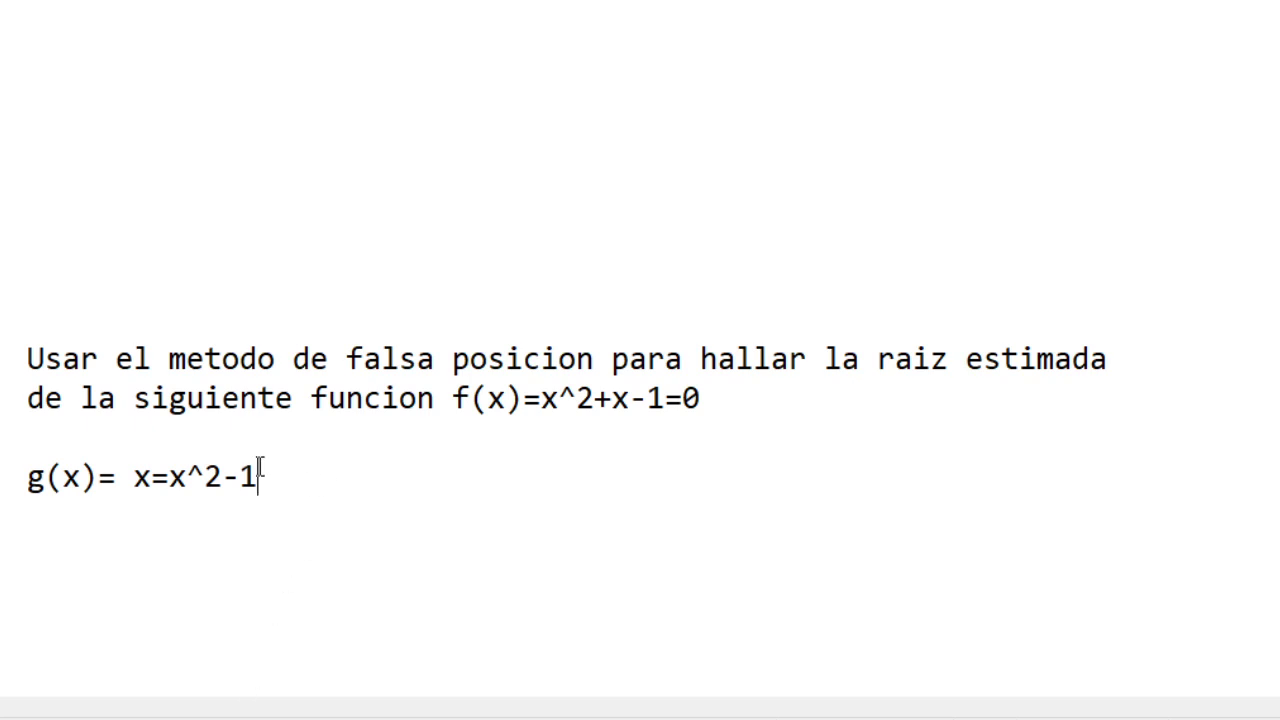
# Add a blank line after the '=0' function statement and type f'(x)= above the g(x) line
pyautogui.moveTo(259, 477); pyautogui.dragTo(34, 482)
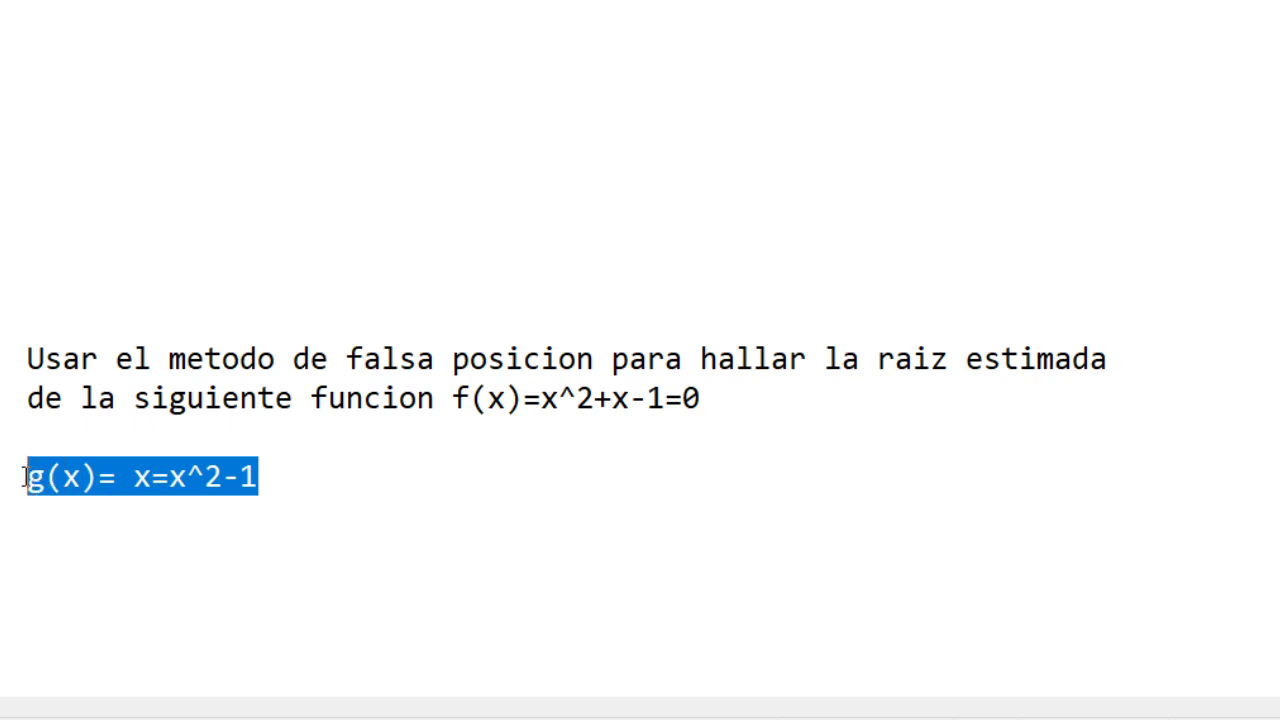
pyautogui.click(28, 481)
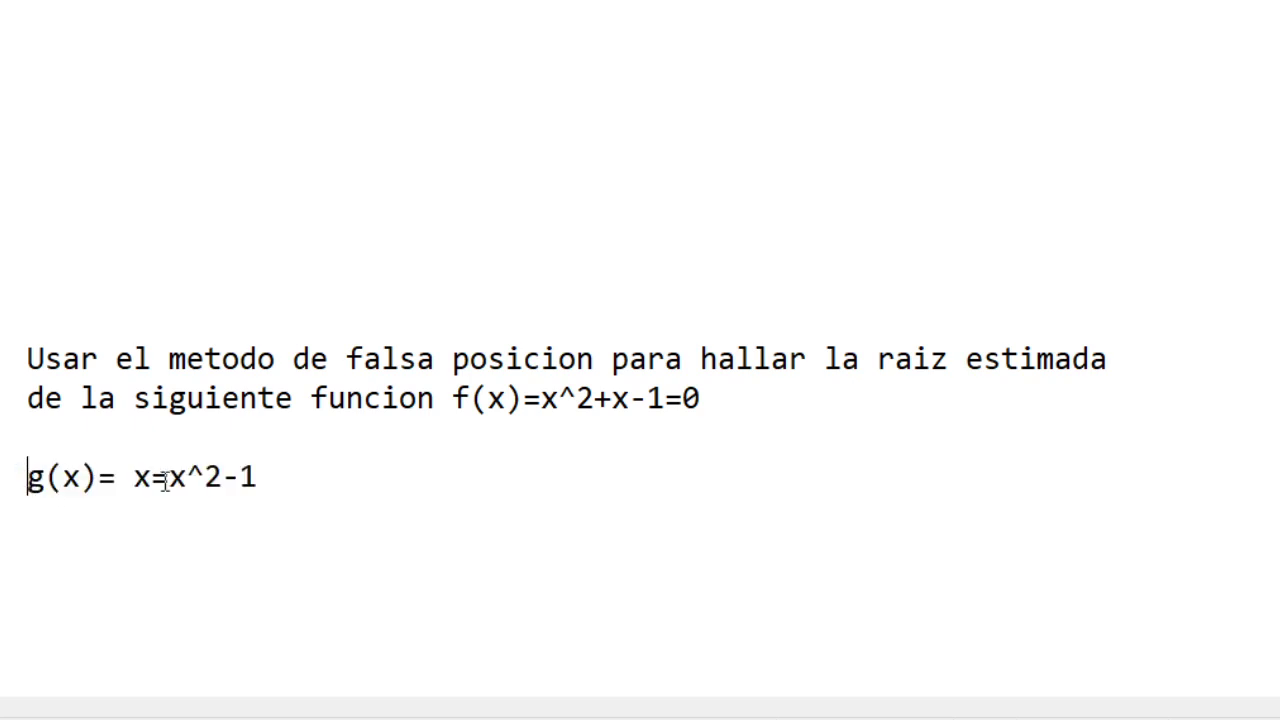
pyautogui.click(716, 400)
pyautogui.press('Return')
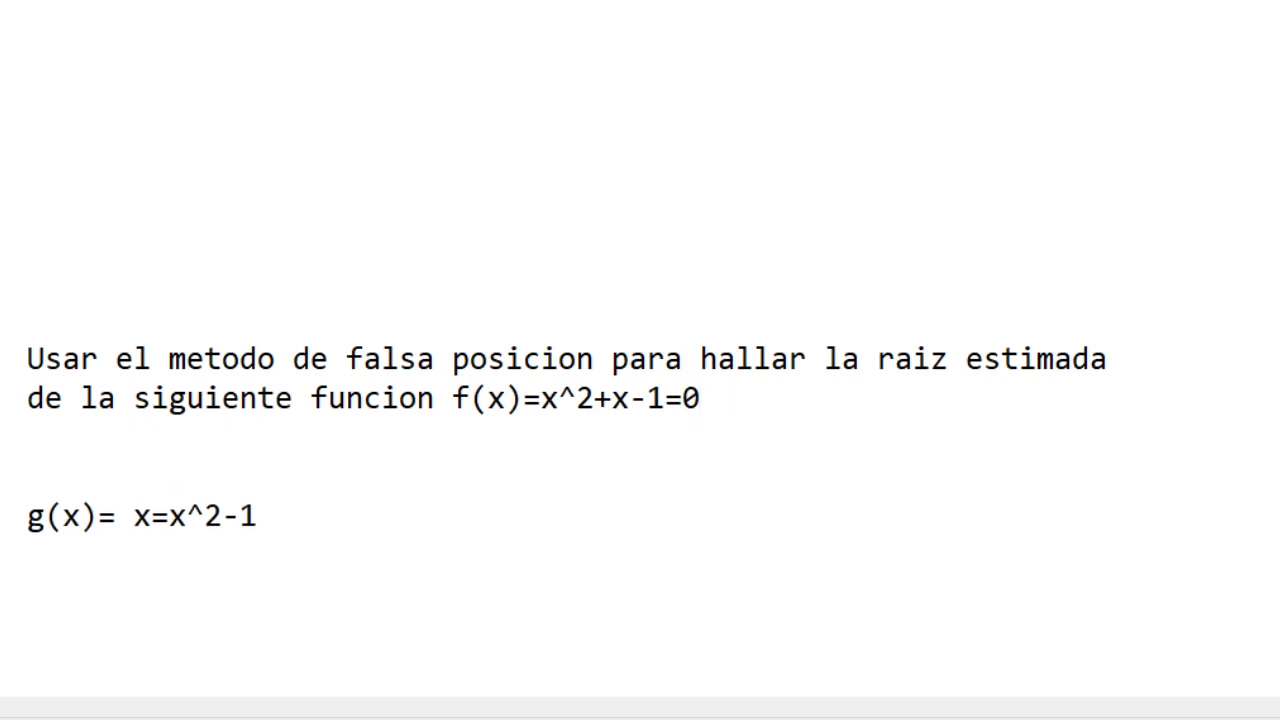
pyautogui.press('Return')
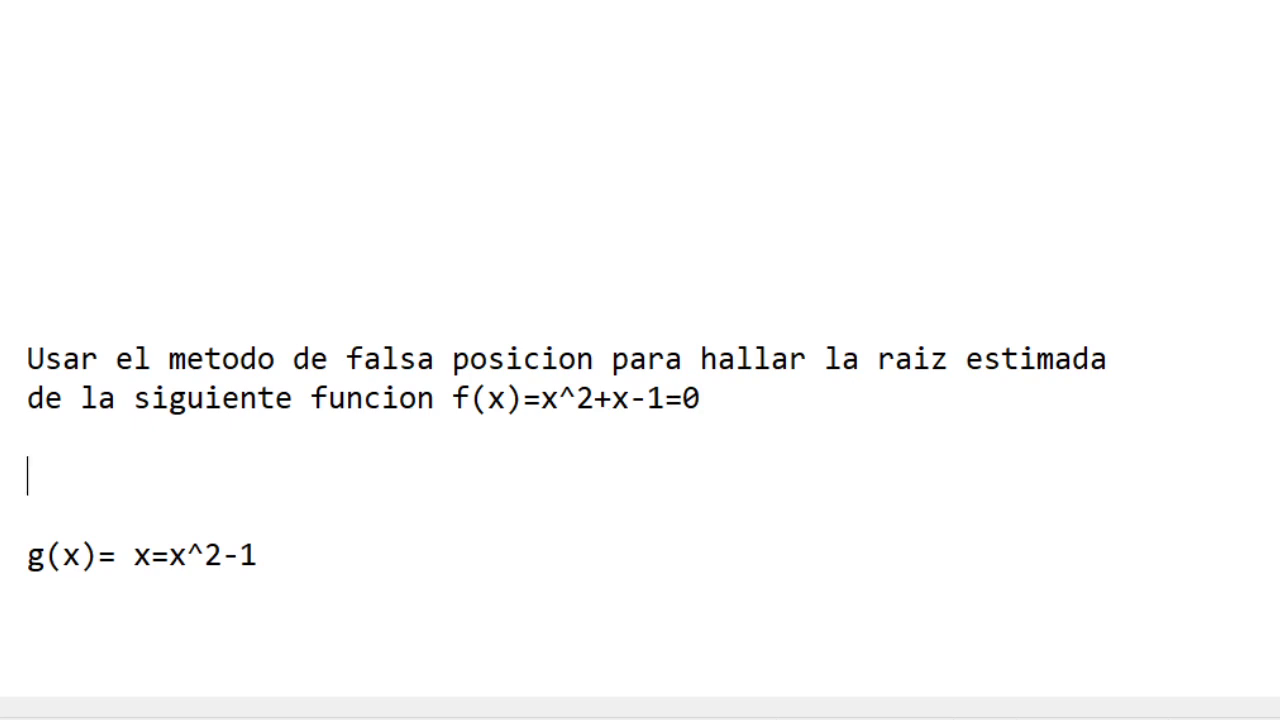
pyautogui.write('f')
pyautogui.write("'(")
pyautogui.write('x)')
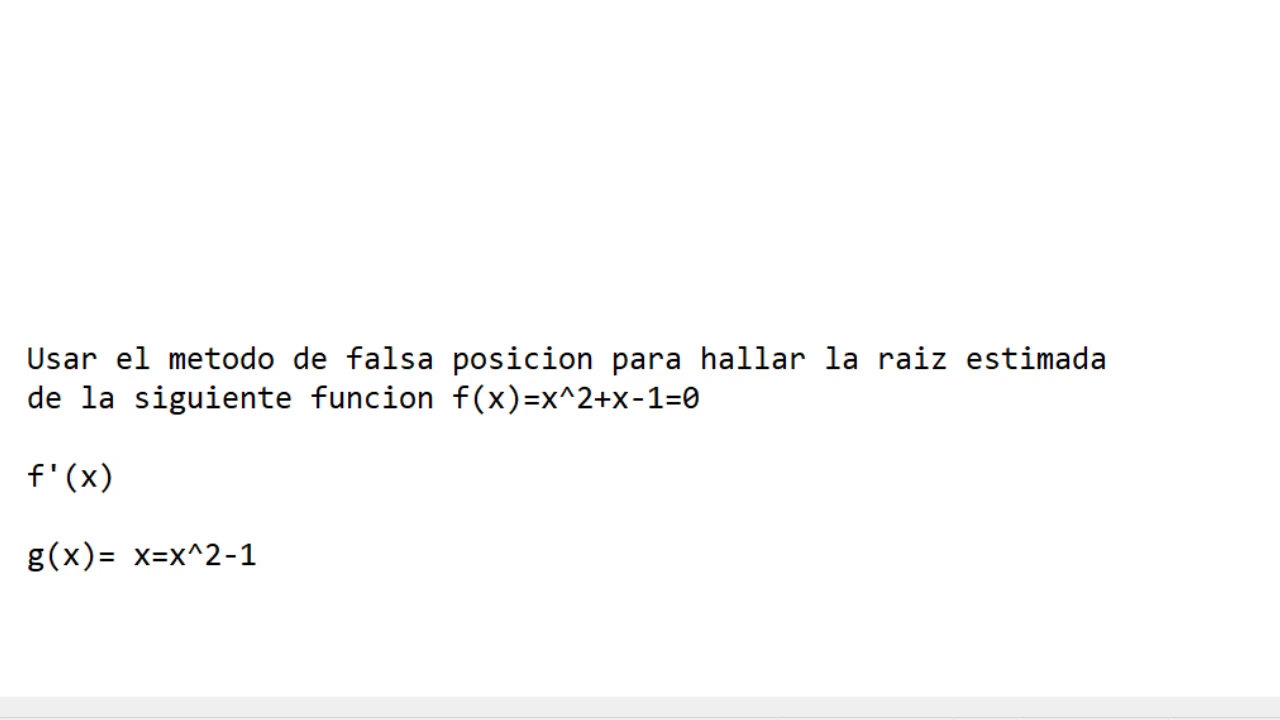
pyautogui.write('=')
# Complete the Notepad derivative line so it reads f'(x)=2x+1
pyautogui.moveTo(541, 398); pyautogui.dragTo(593, 398)
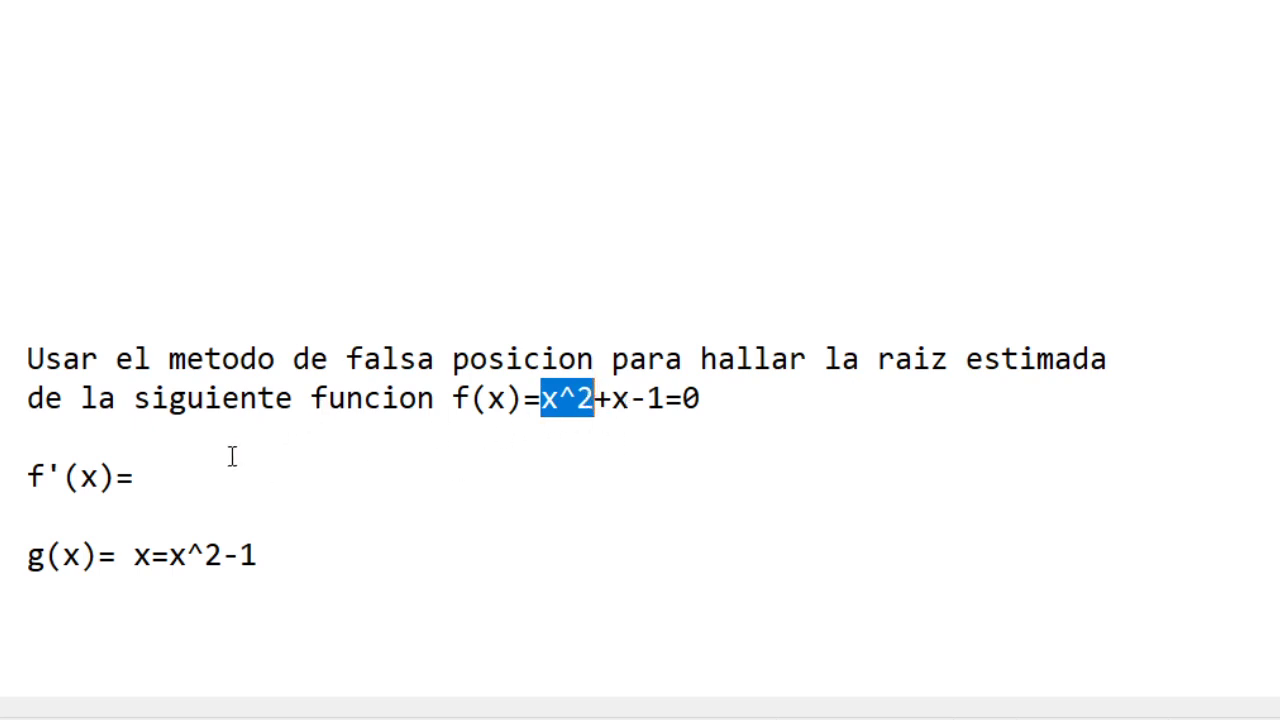
pyautogui.click(189, 480)
pyautogui.write('2')
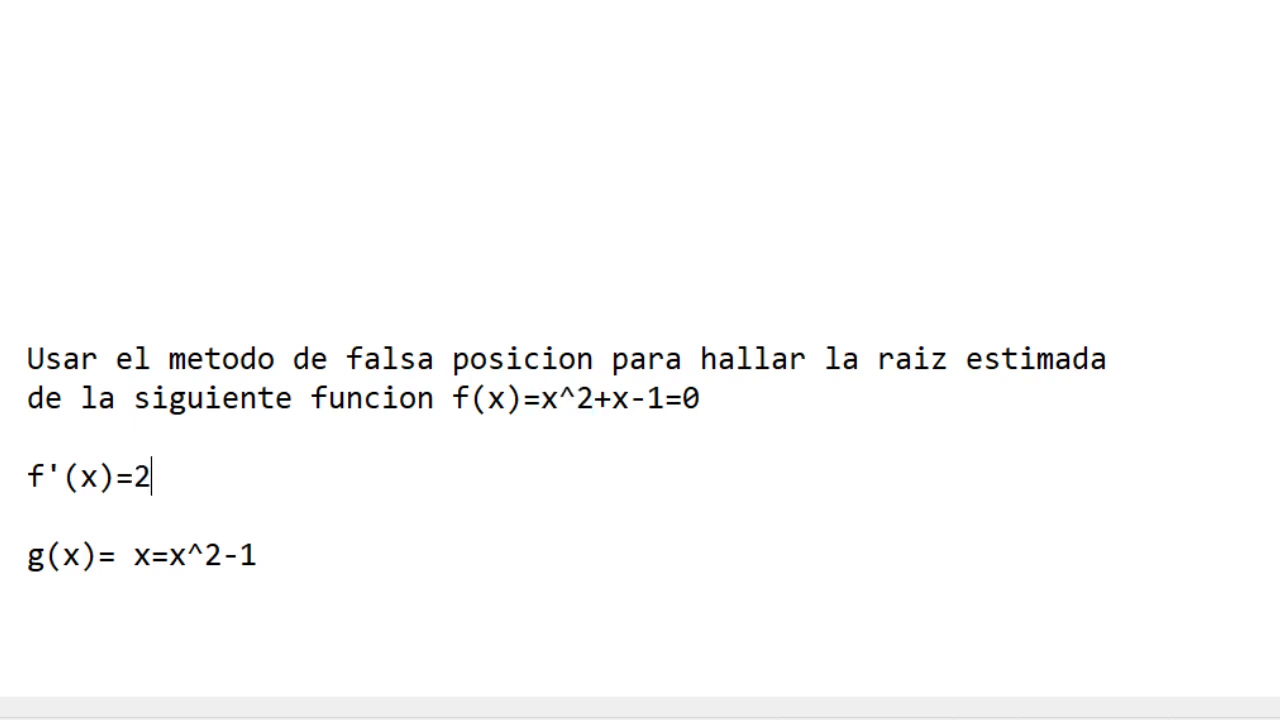
pyautogui.write('x')
pyautogui.write('+')
pyautogui.write('1')
pyautogui.moveTo(222, 474); pyautogui.dragTo(27, 476)
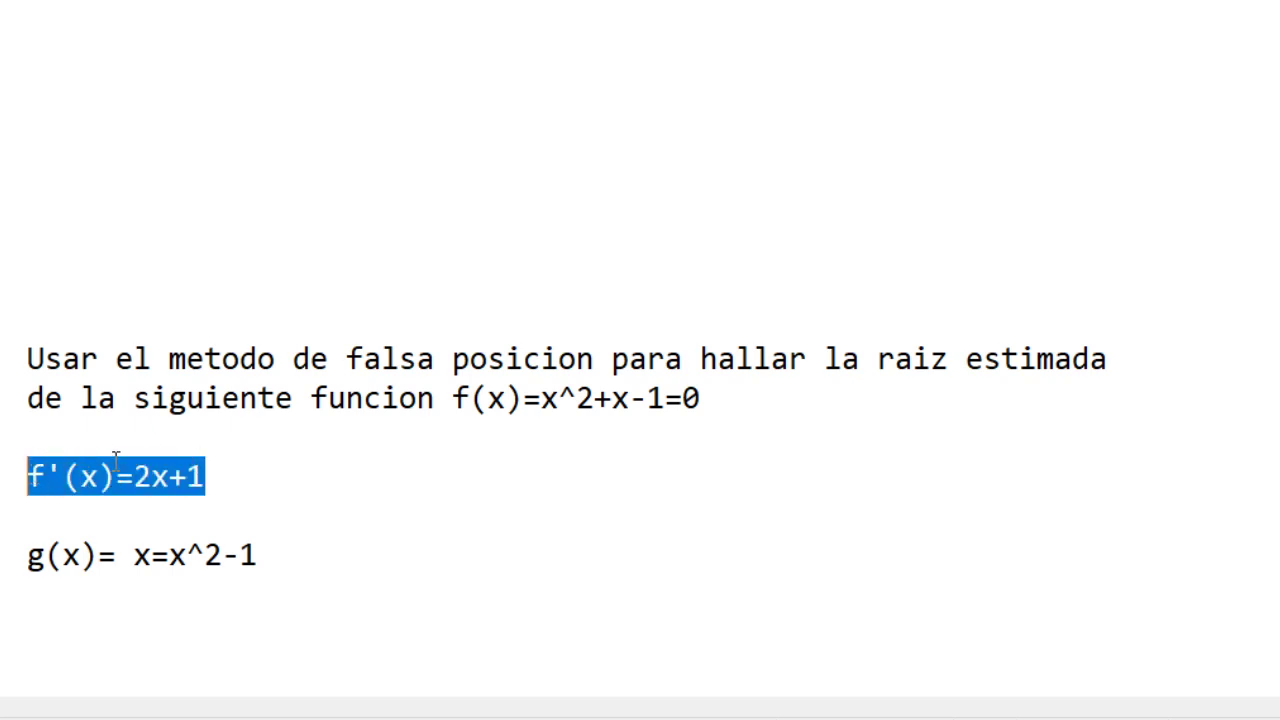
pyautogui.click(206, 474)
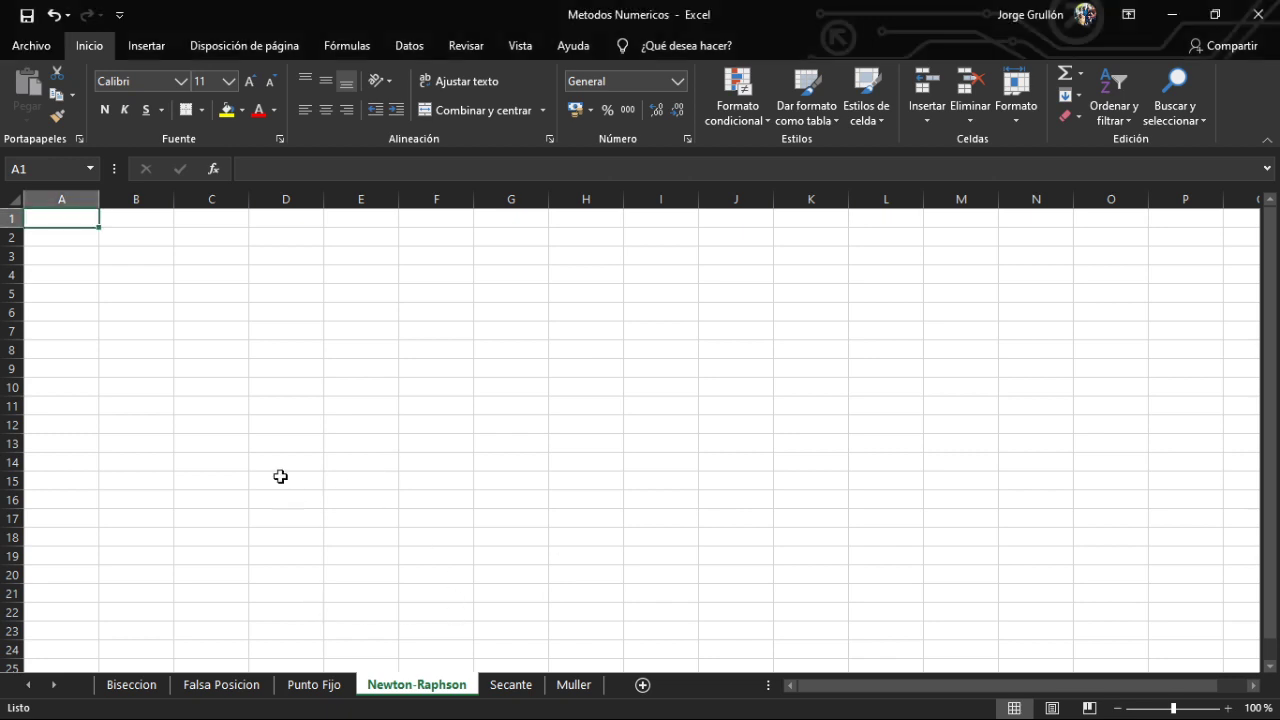
# Enter the headers iteracion, Xi, Xi+1 and Error across cells B2:E2
pyautogui.click(138, 239)
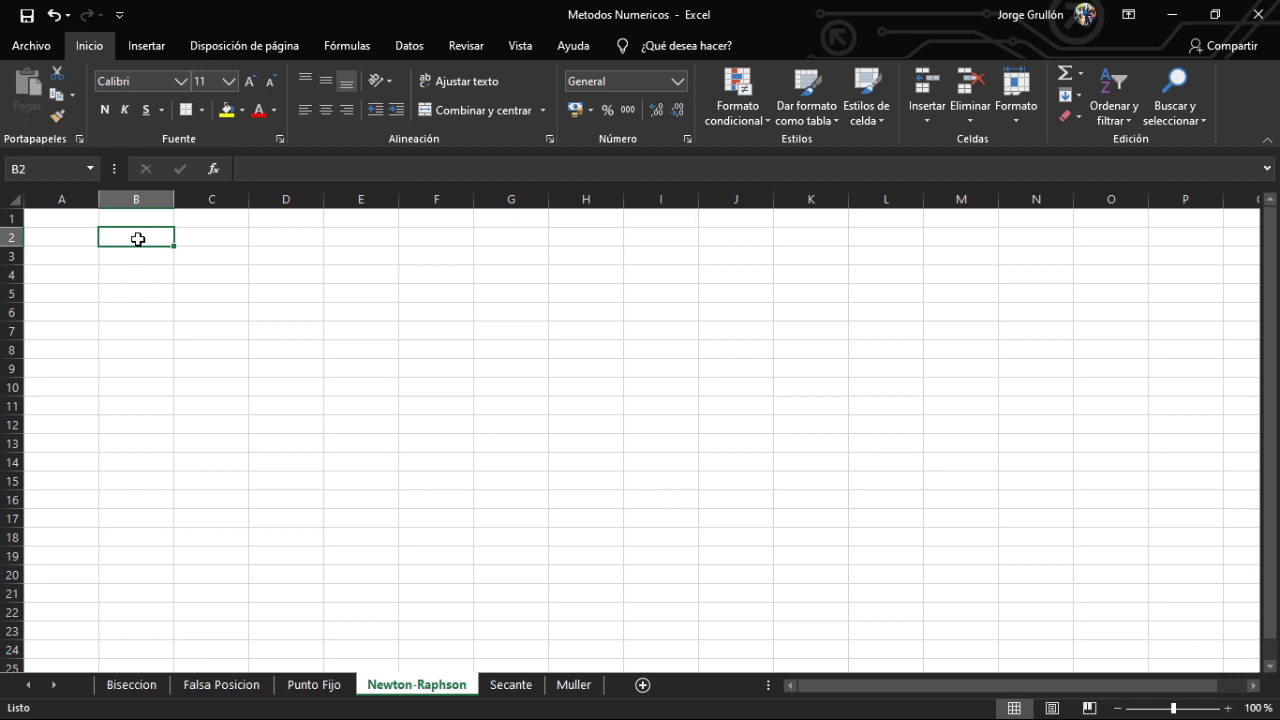
pyautogui.write('iter')
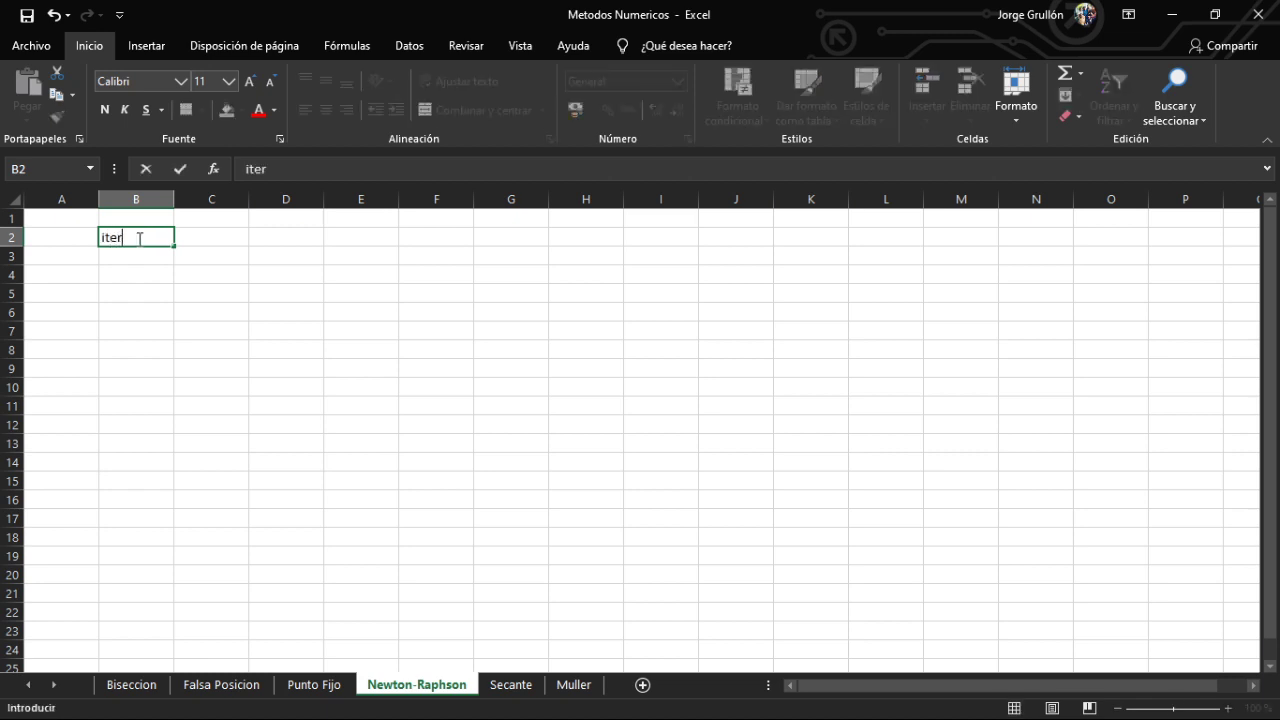
pyautogui.write('acion')
pyautogui.press('Tab')
pyautogui.write('x')
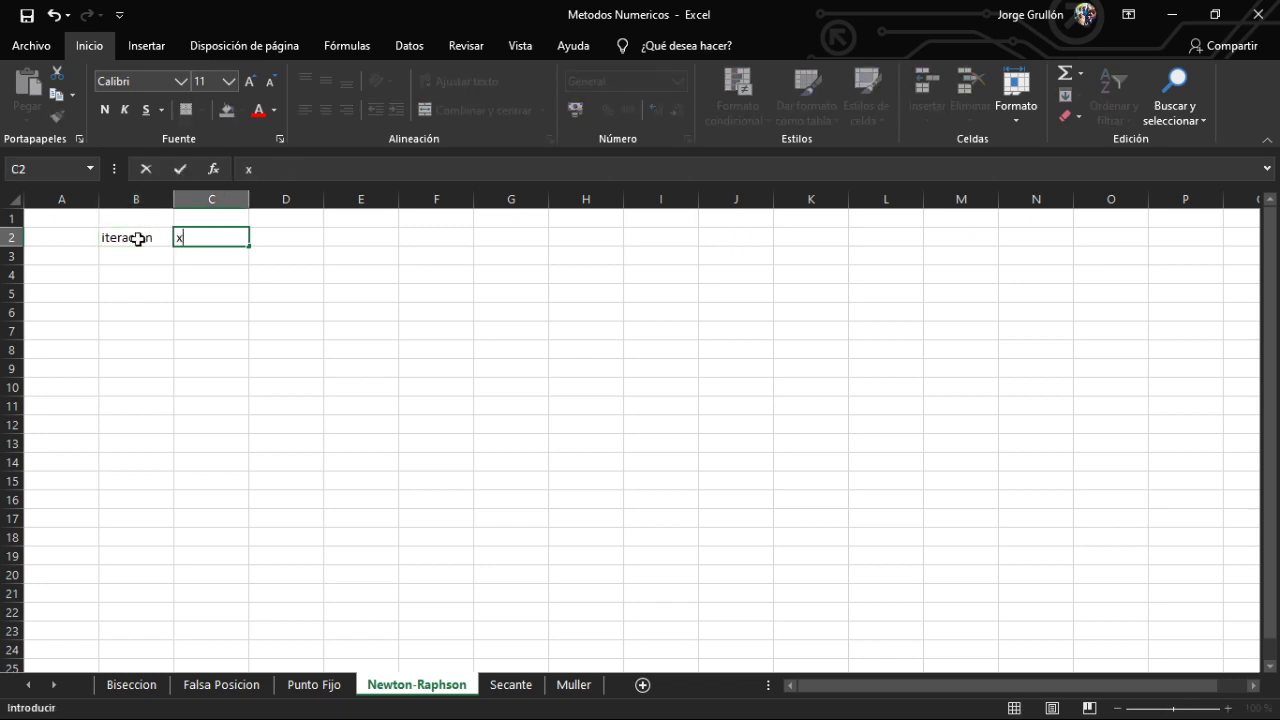
pyautogui.press('BackSpace')
pyautogui.write('XI')
pyautogui.press('Tab')
pyautogui.press('F2')
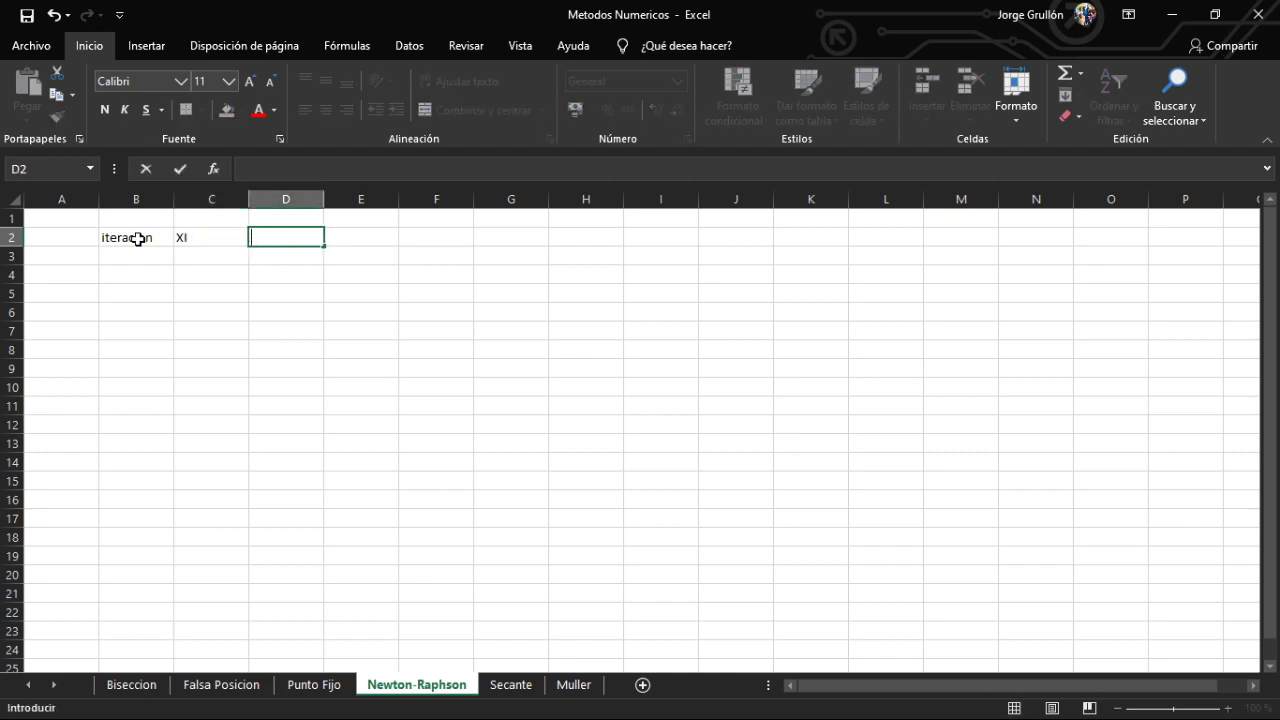
pyautogui.press('Left')
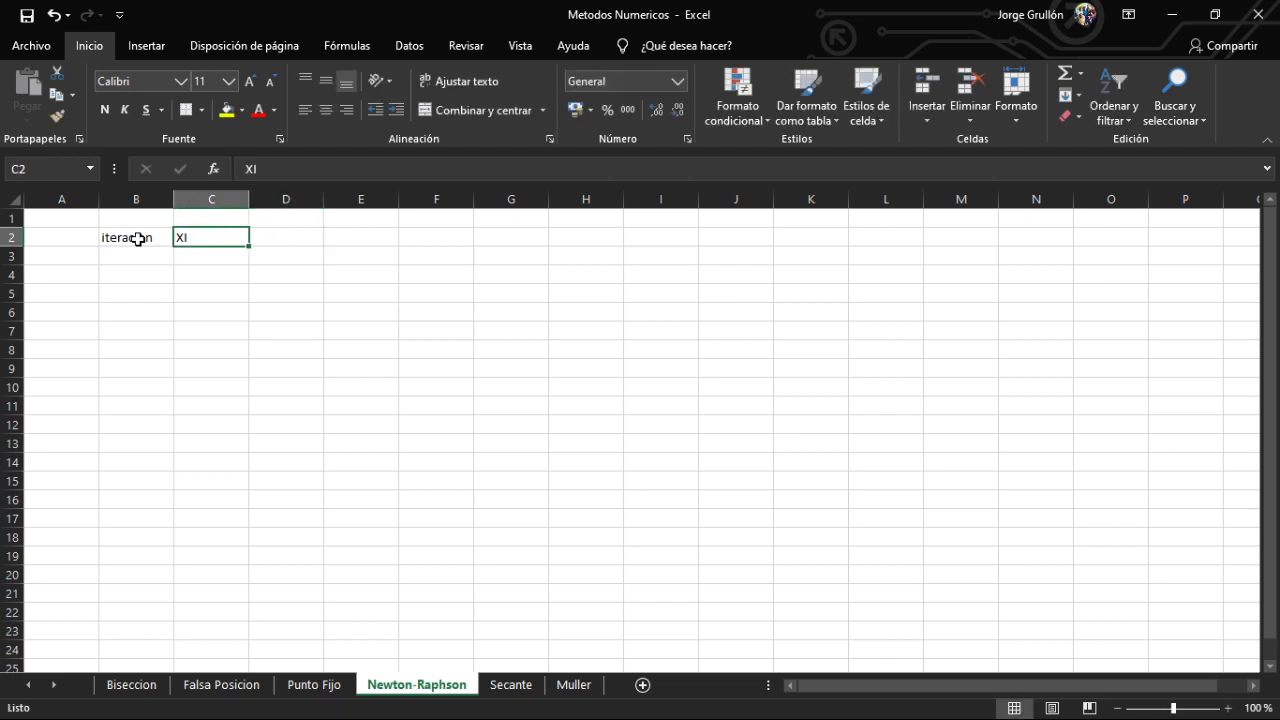
pyautogui.write('x')
pyautogui.press('BackSpace')
pyautogui.write('X')
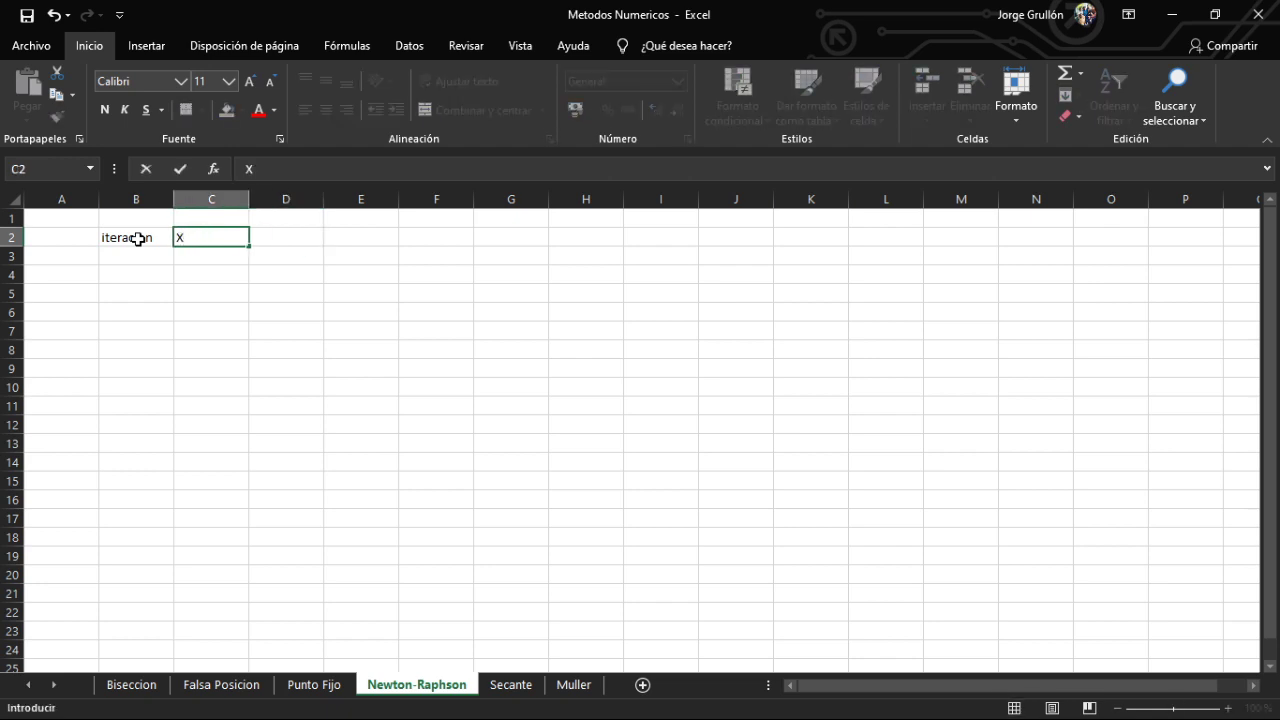
pyautogui.press('Tab')
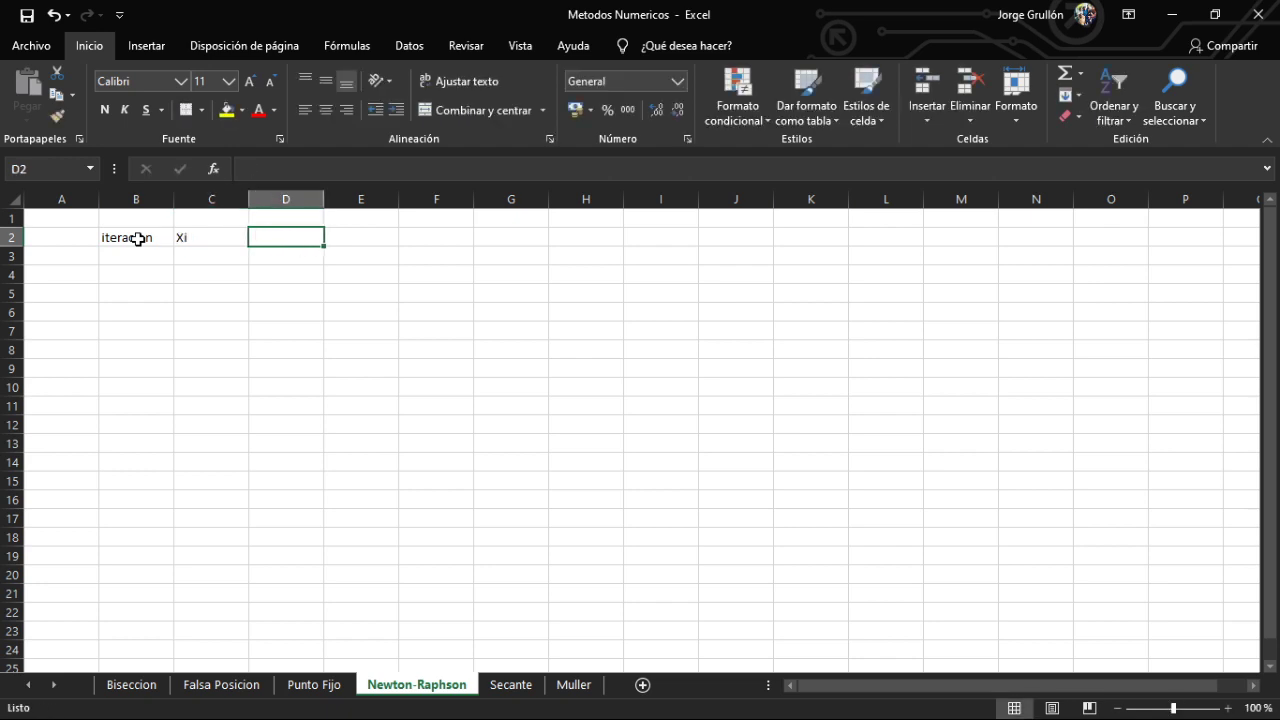
pyautogui.write('Xi')
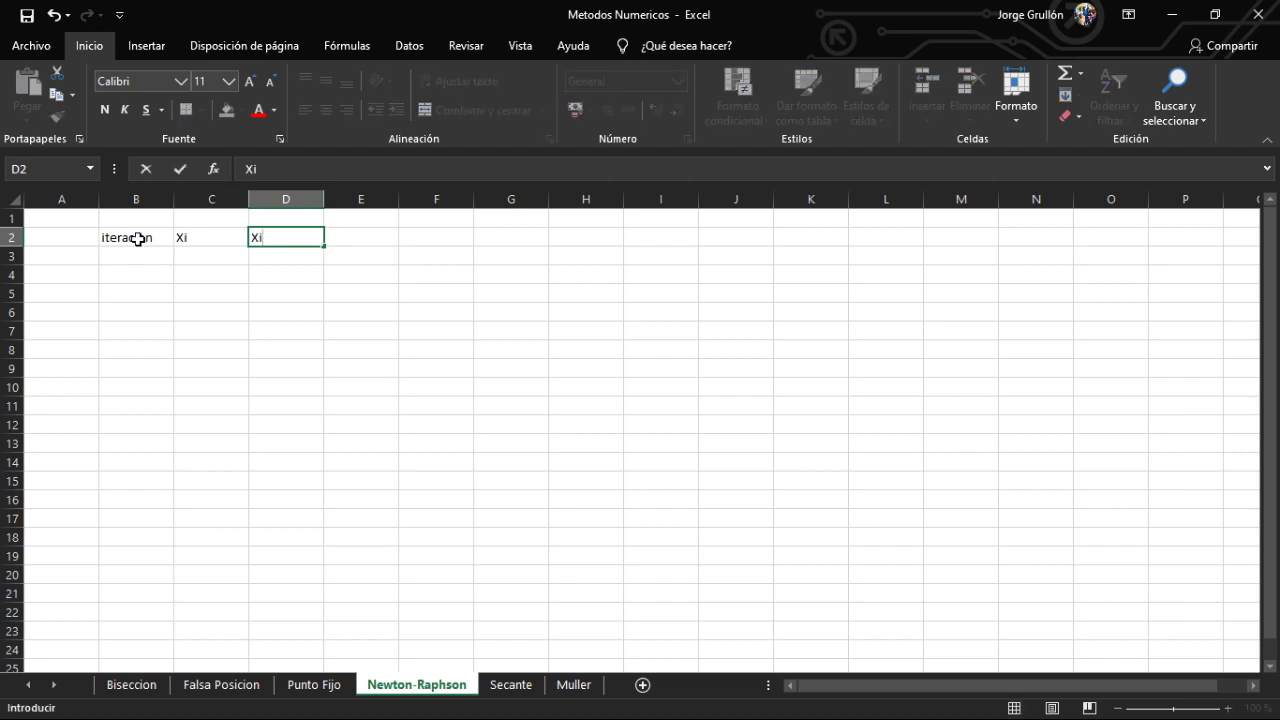
pyautogui.write('+1')
pyautogui.press('Tab')
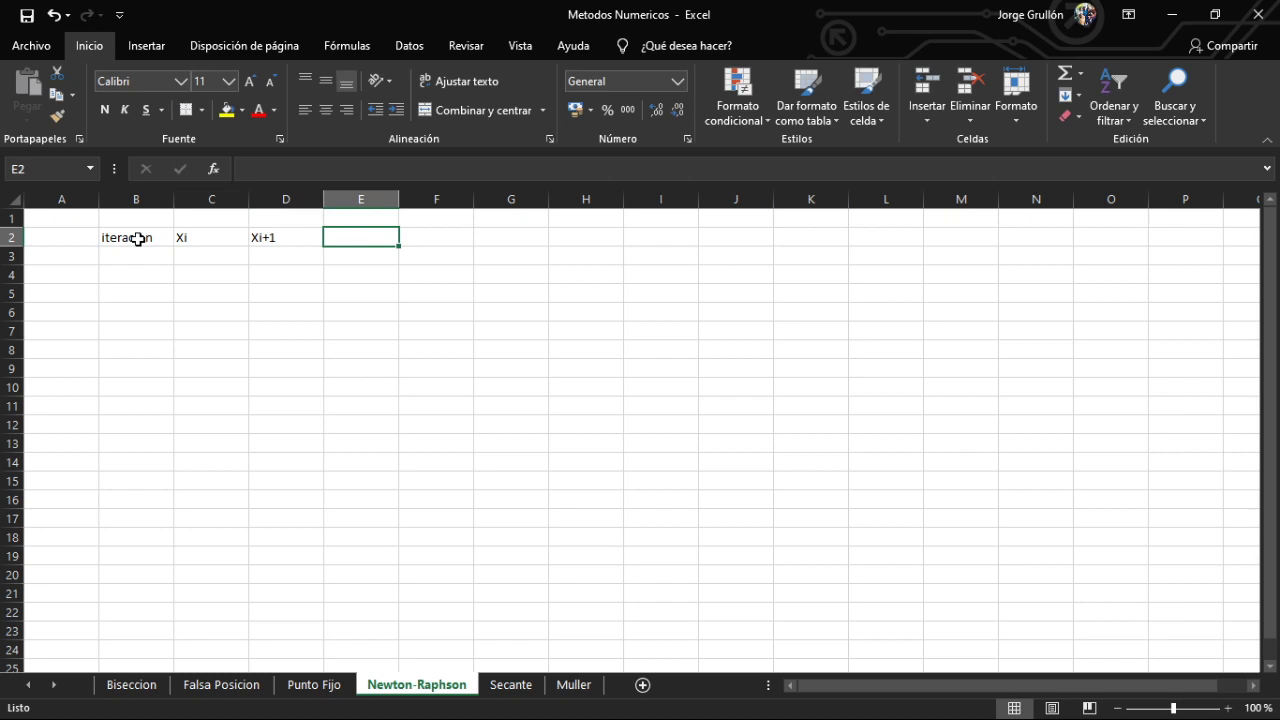
pyautogui.write('E')
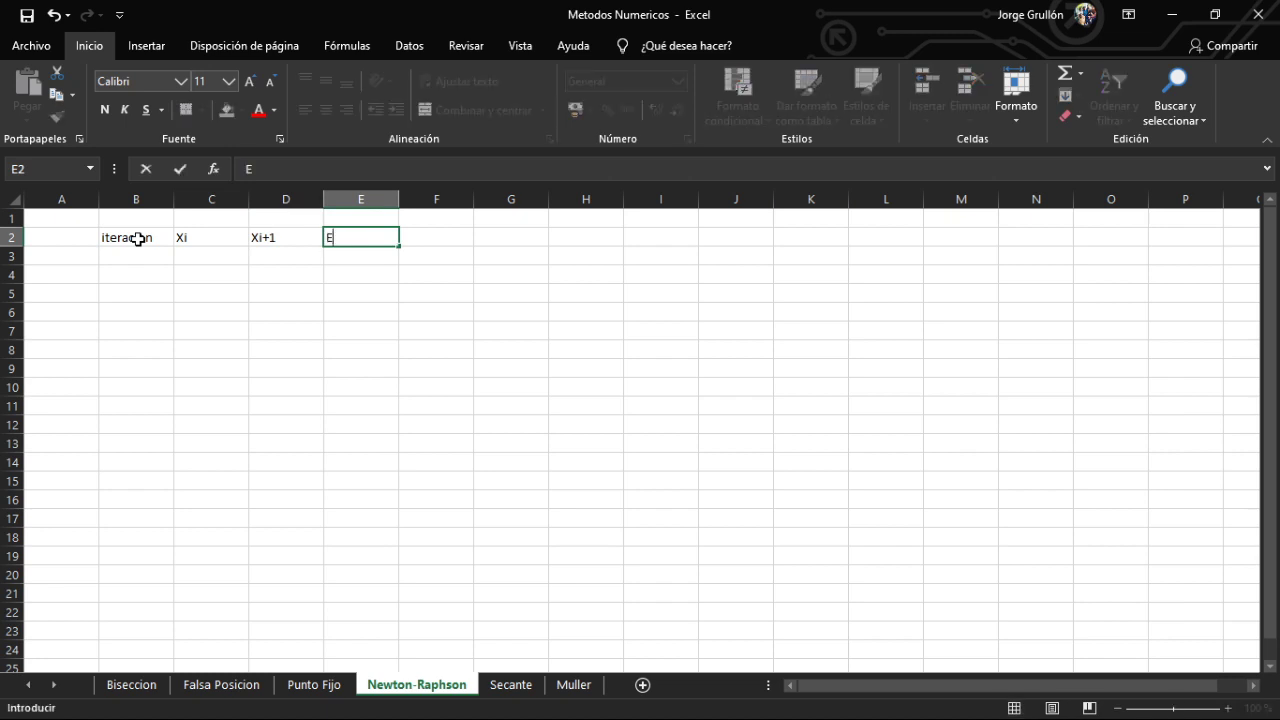
pyautogui.write('rror')
pyautogui.press('Return')
# Number the iterations 1 to 5 in B3:B7, ending on C3
pyautogui.press('Left')
pyautogui.press('Left')
pyautogui.press('Left')
pyautogui.write('1')
pyautogui.press('Return')
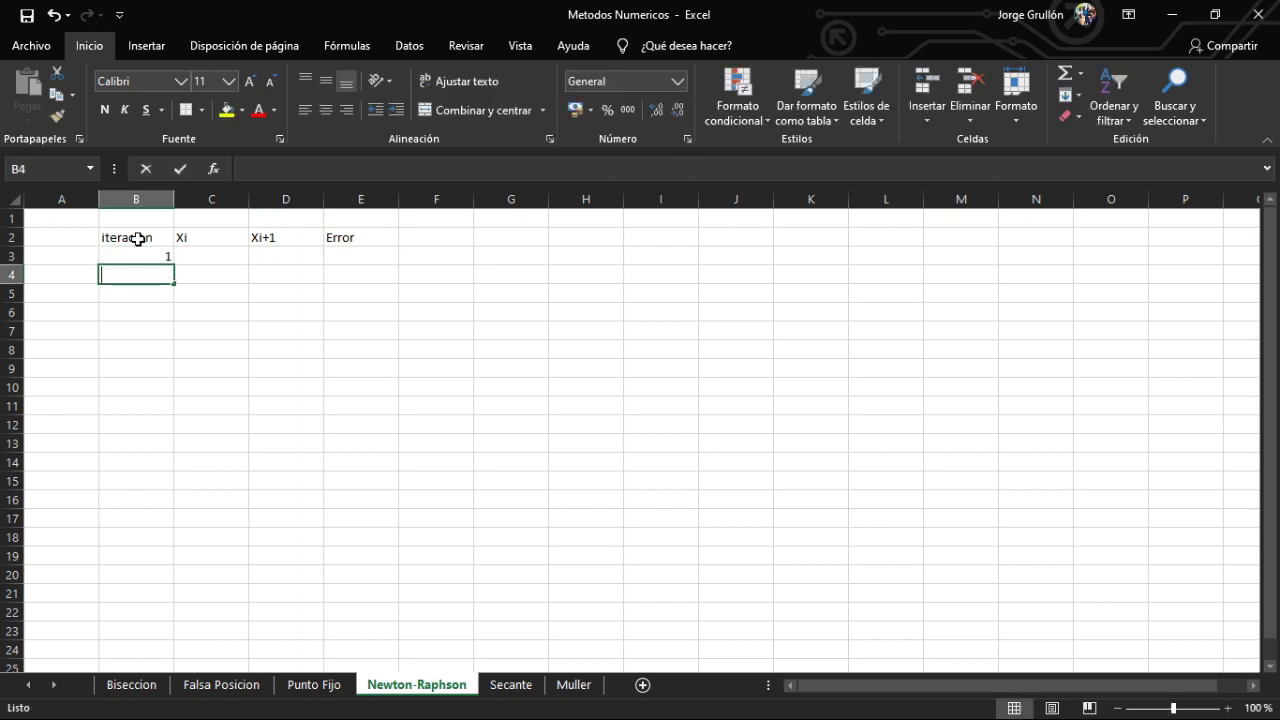
pyautogui.write('2')
pyautogui.press('Return')
pyautogui.write('3')
pyautogui.press('Return')
pyautogui.write('4')
pyautogui.press('Return')
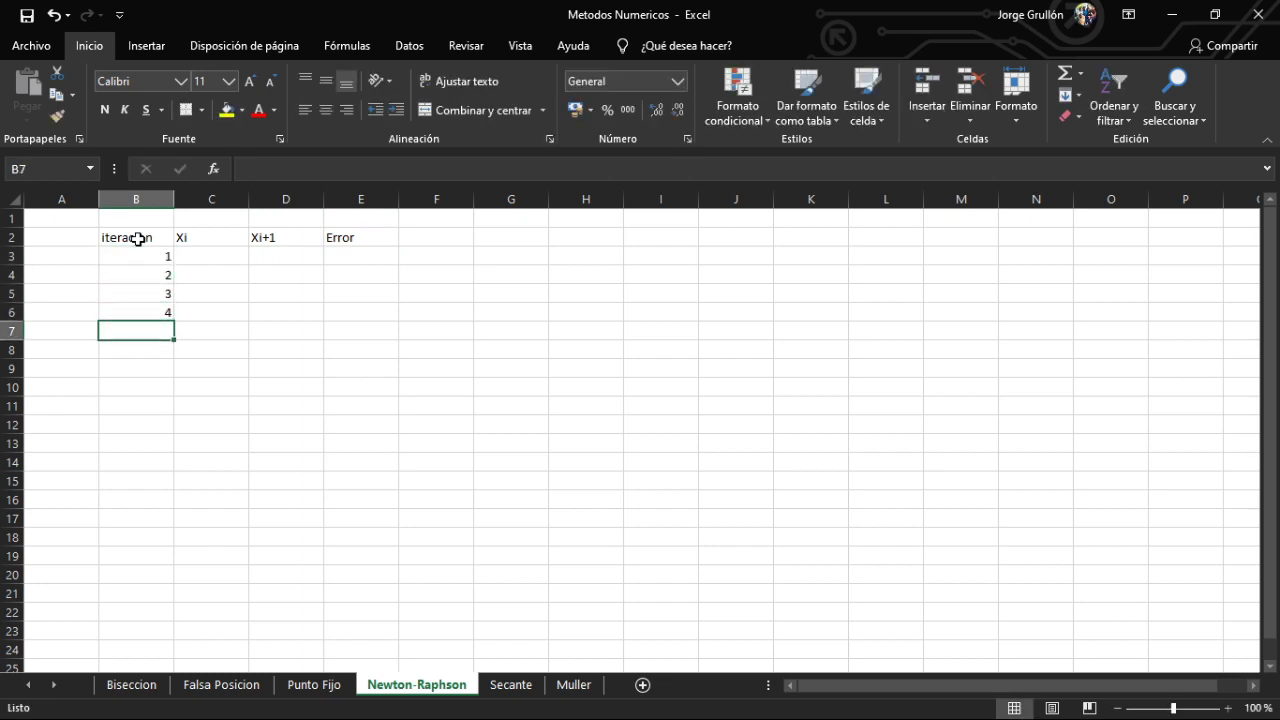
pyautogui.write('5')
pyautogui.press('Return')
pyautogui.press('Right')
pyautogui.press('Up')
pyautogui.press('Up')
pyautogui.press('Up')
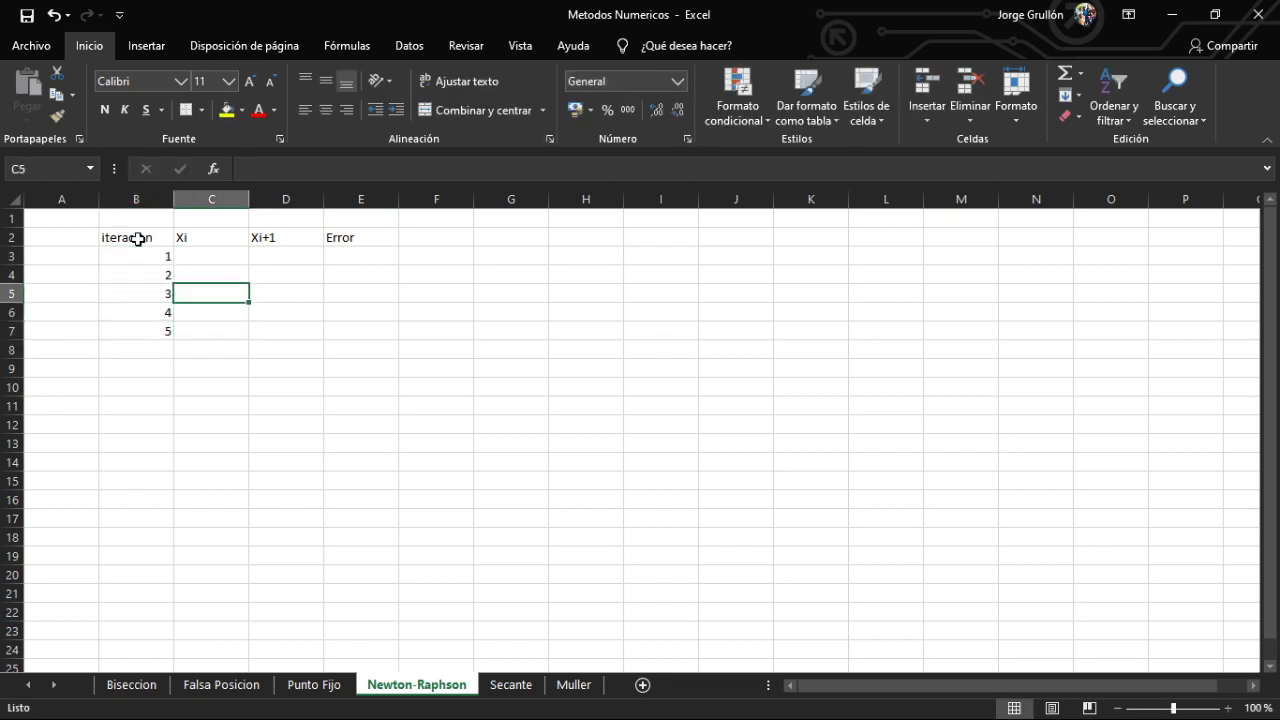
pyautogui.press('Up')
pyautogui.press('Up')
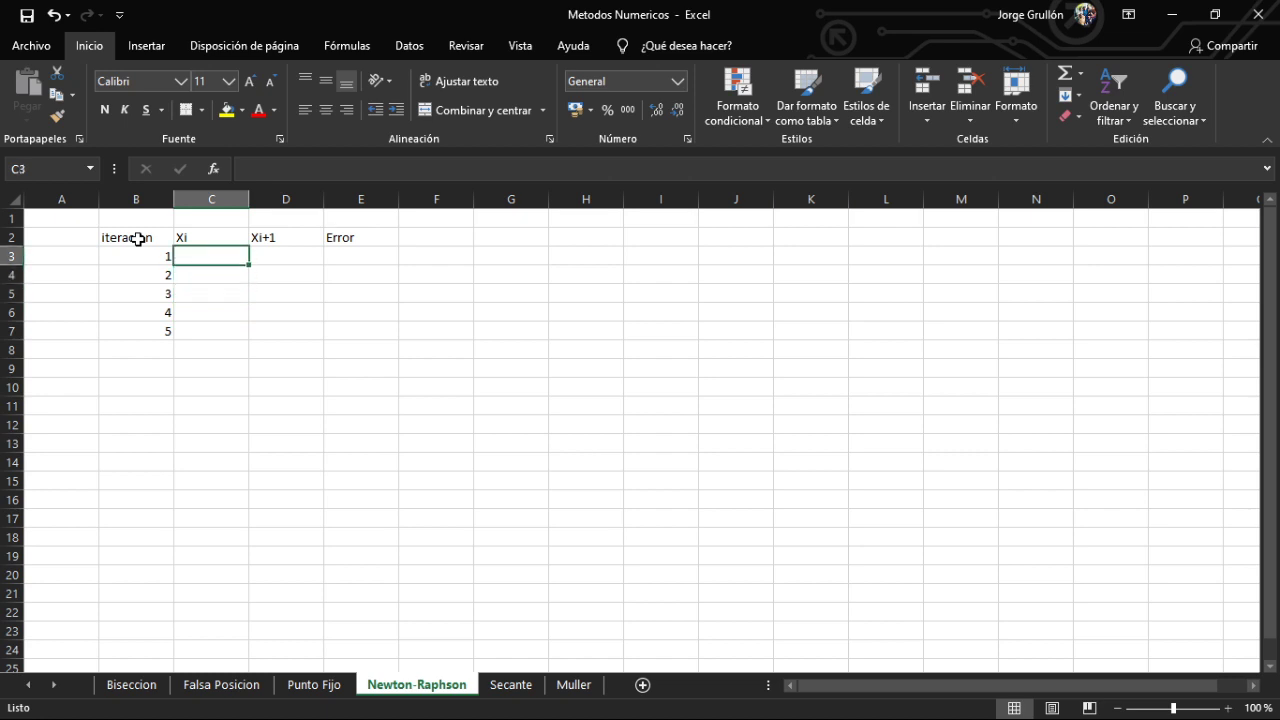
# Check the Punto Fijo sheet's starting value -0.6, then return to Newton-Raphson and switch to FooPlot
pyautogui.click(318, 688)
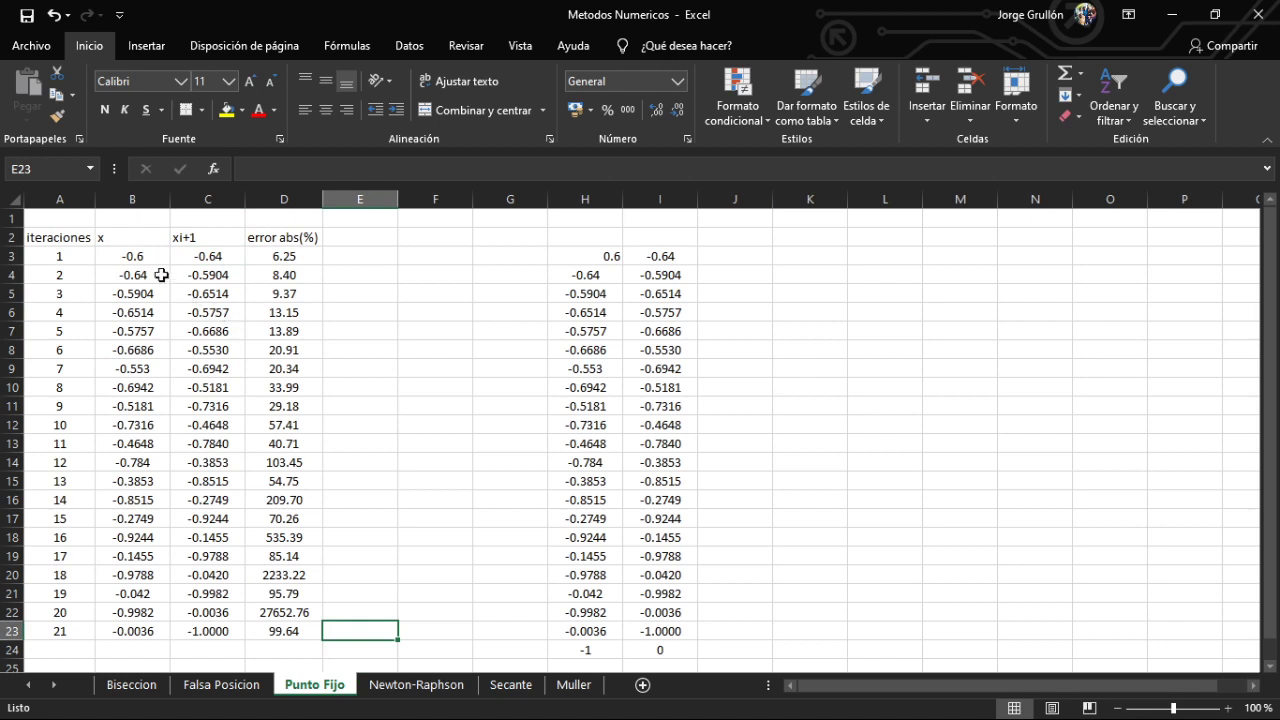
pyautogui.click(129, 257)
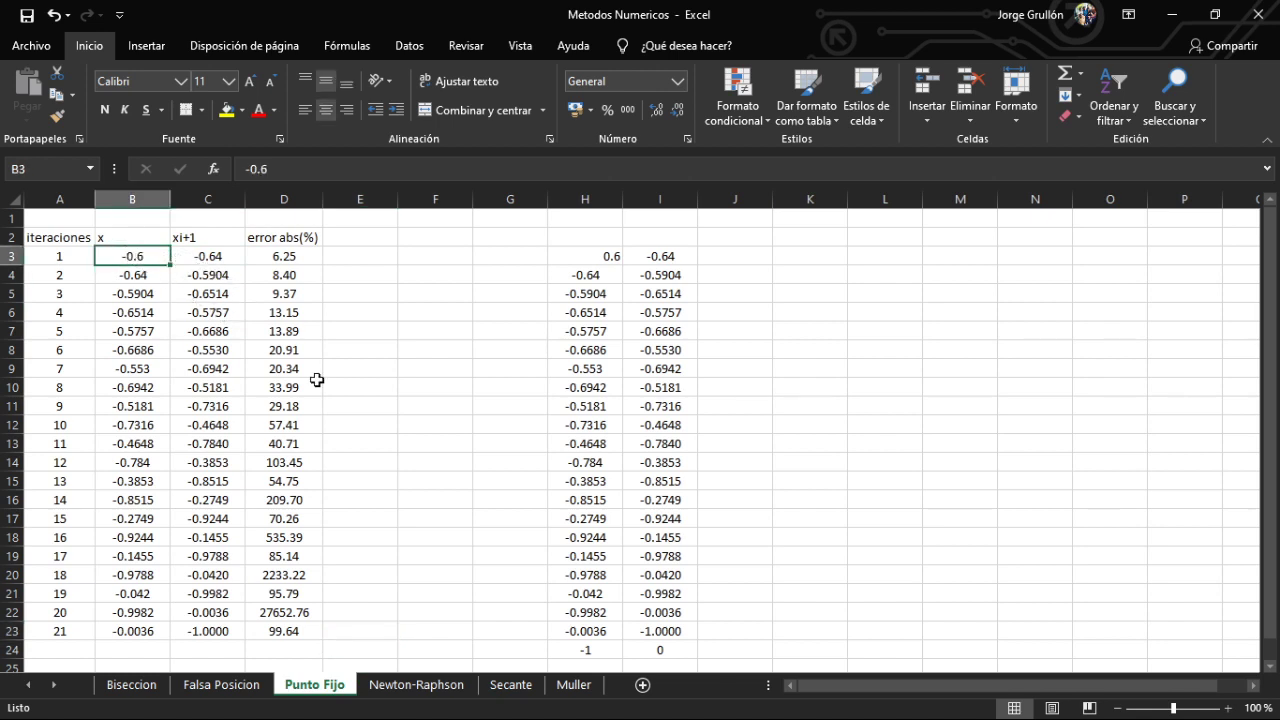
pyautogui.click(424, 688)
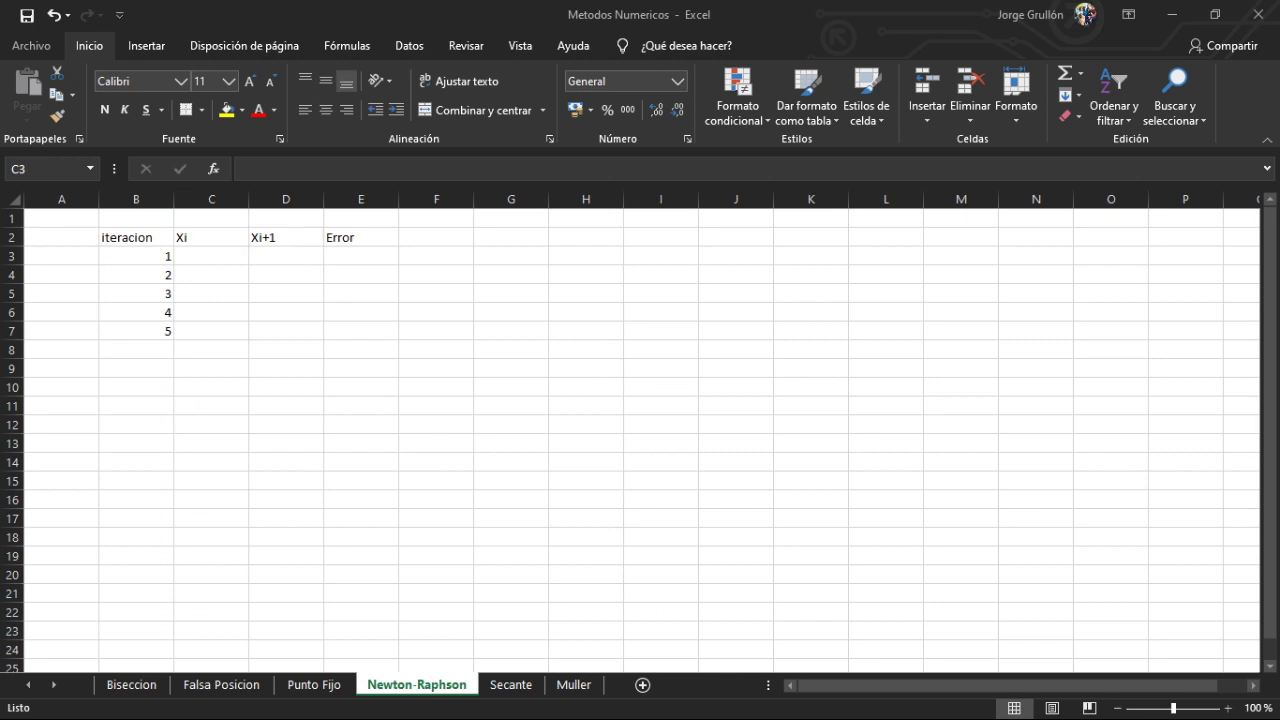
pyautogui.hotkey('alt', 'Tab')
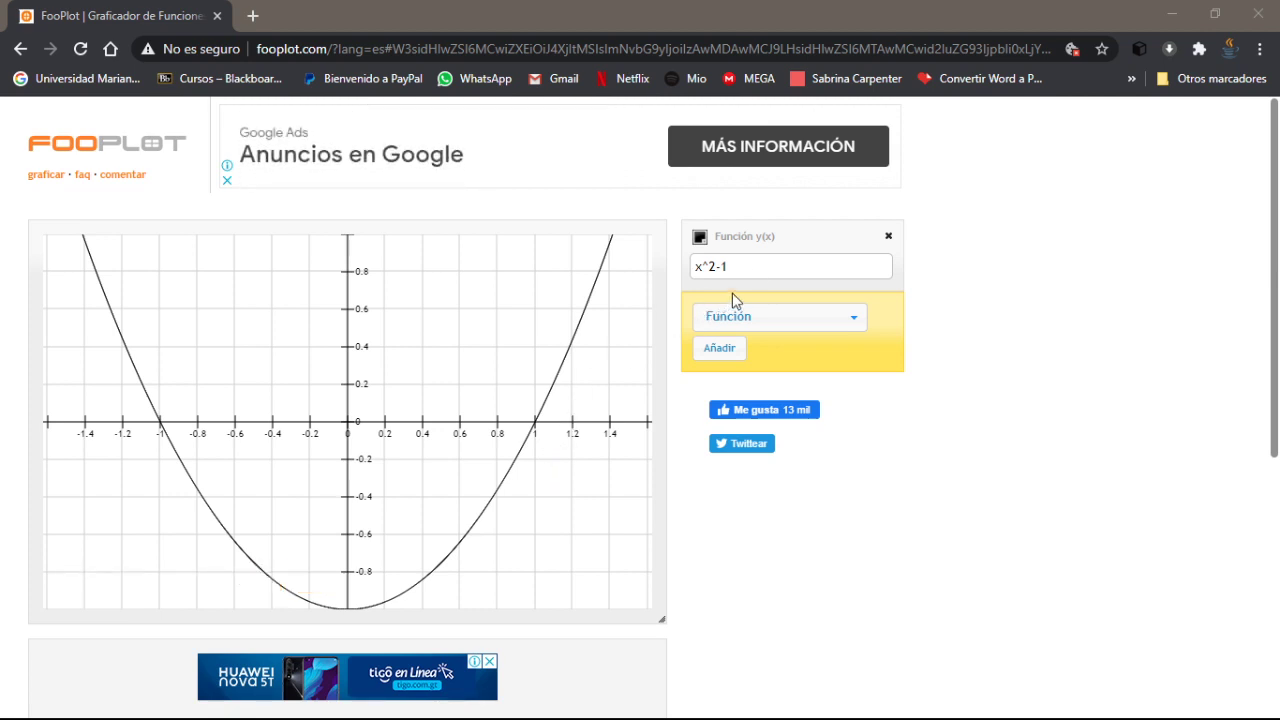
# Change the plotted function from x^2-1 to x^2+x-1 and shift the graph to show its vertex
pyautogui.click(768, 262)
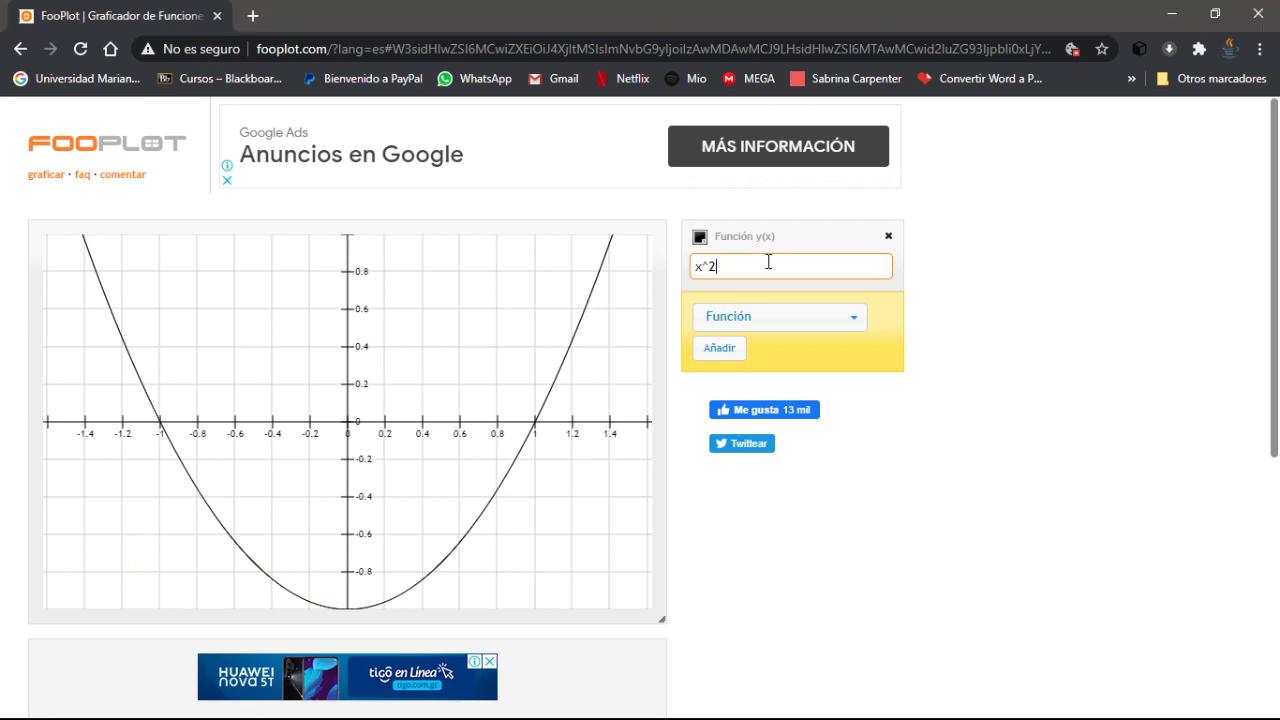
pyautogui.write('+')
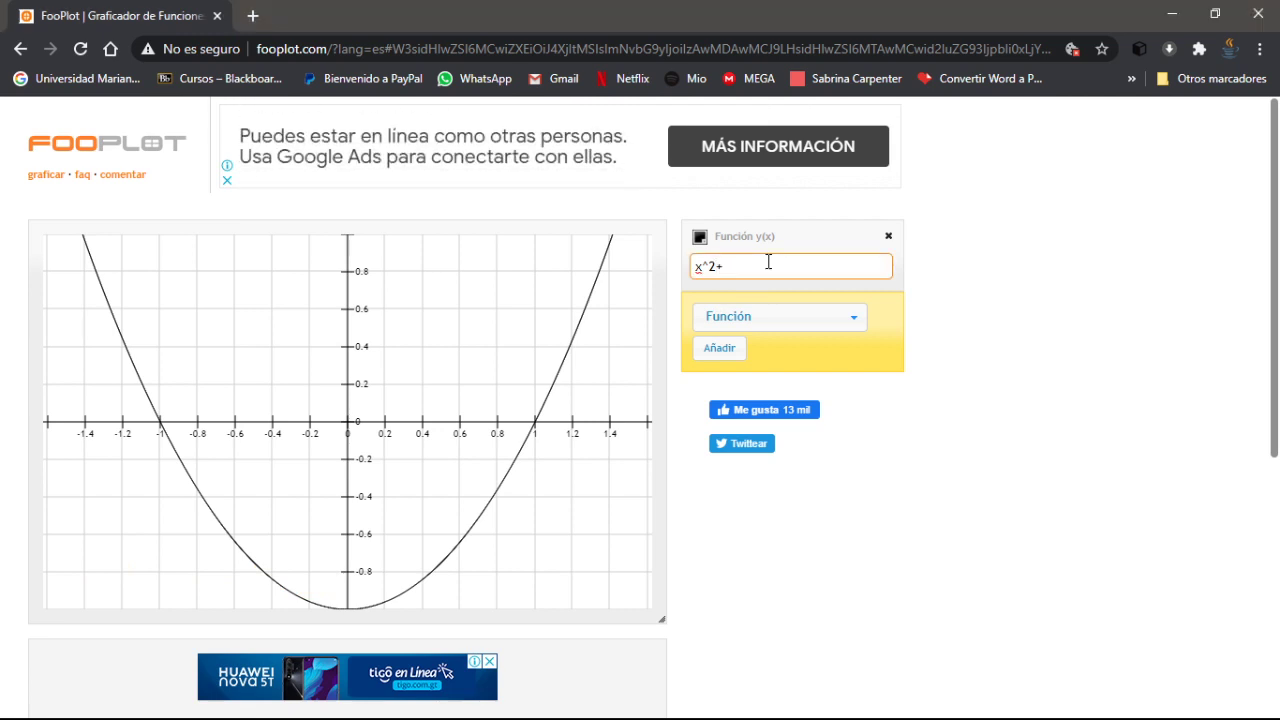
pyautogui.write('x-1')
pyautogui.press('Return')
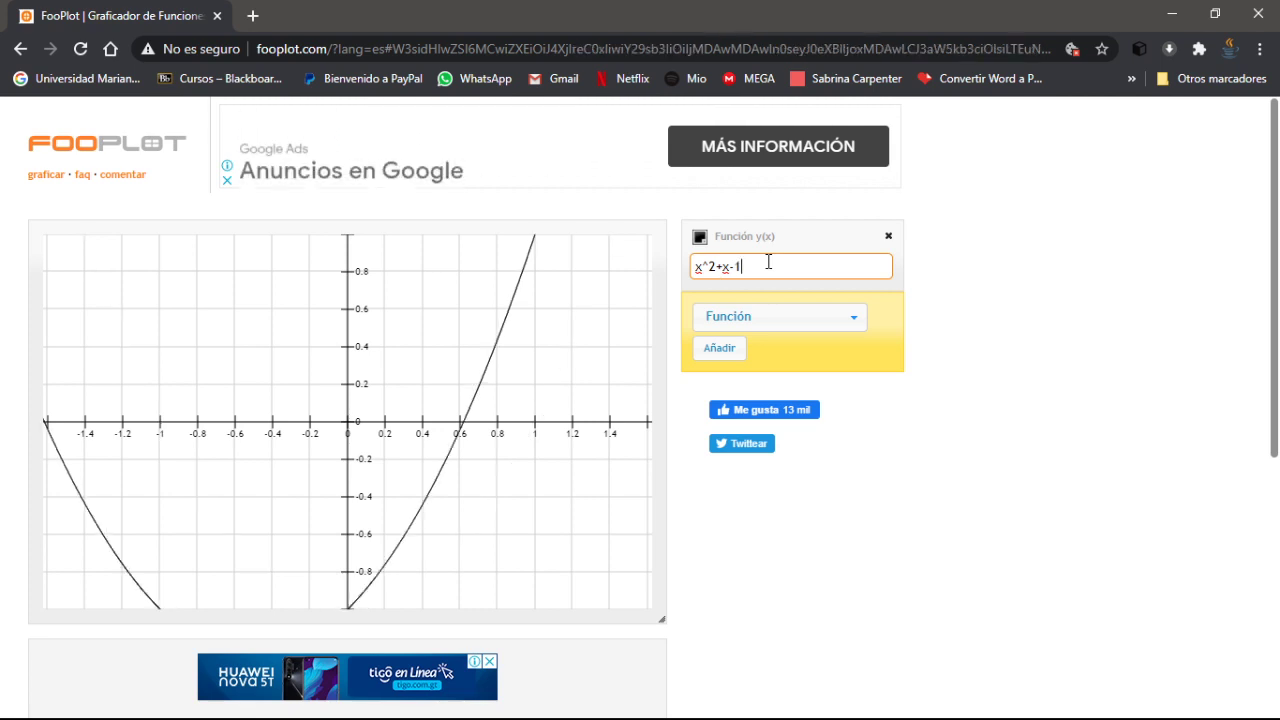
pyautogui.moveTo(352, 476)
pyautogui.mouseDown()
pyautogui.moveTo(366, 333)
pyautogui.moveTo(366, 353)
pyautogui.mouseUp()
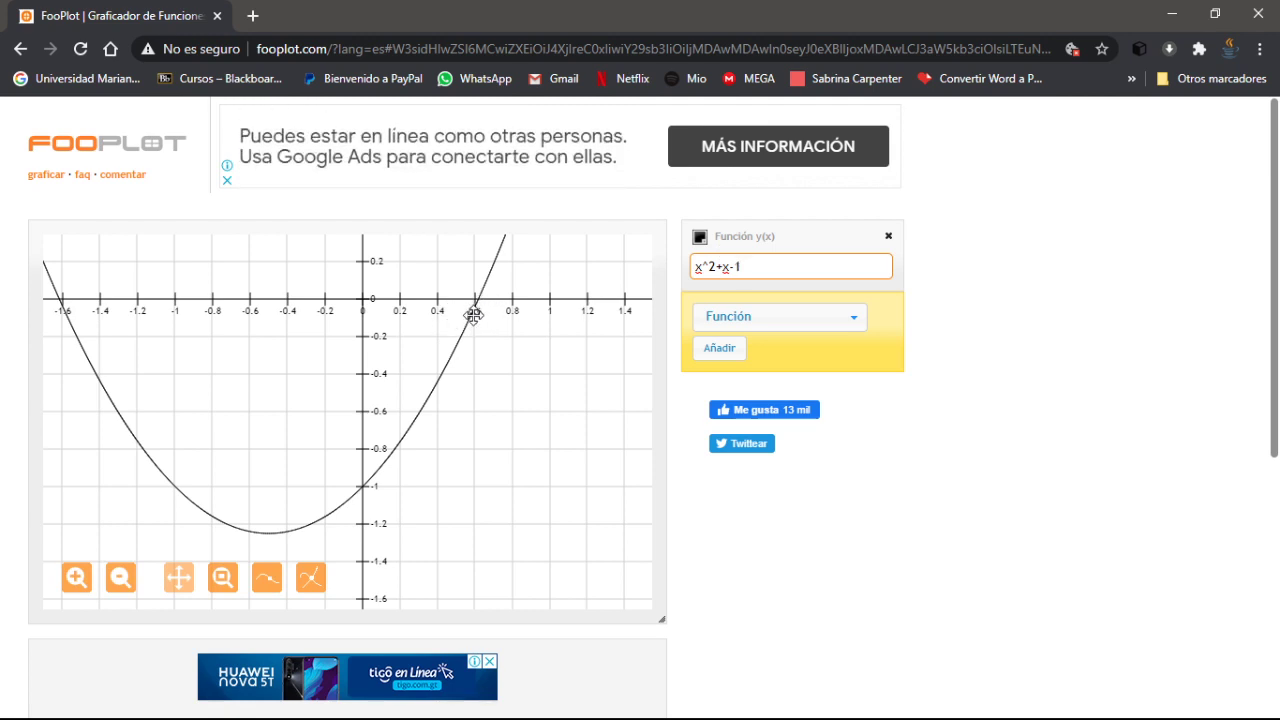
# Zoom in and centre the graph on the positive root crossing near 0.62
pyautogui.moveTo(471, 314); pyautogui.dragTo(443, 385)
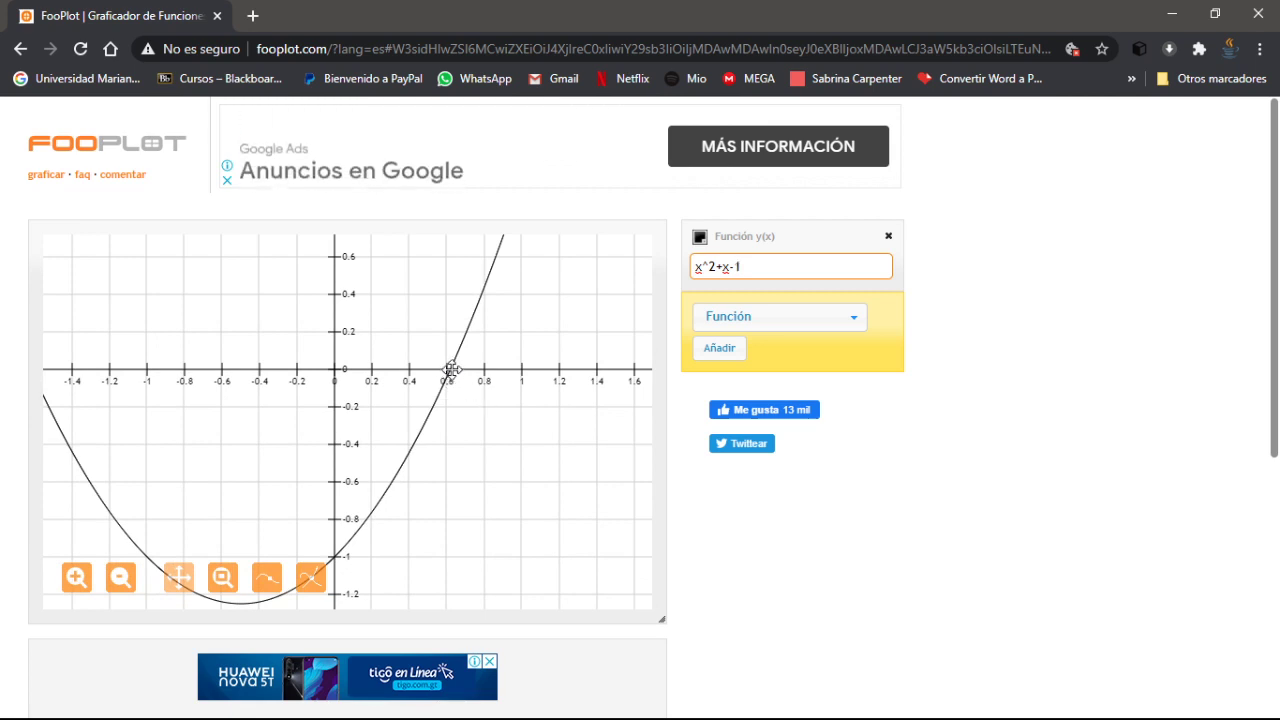
pyautogui.scroll(2, 452, 370)
pyautogui.scroll(2, 452, 370)
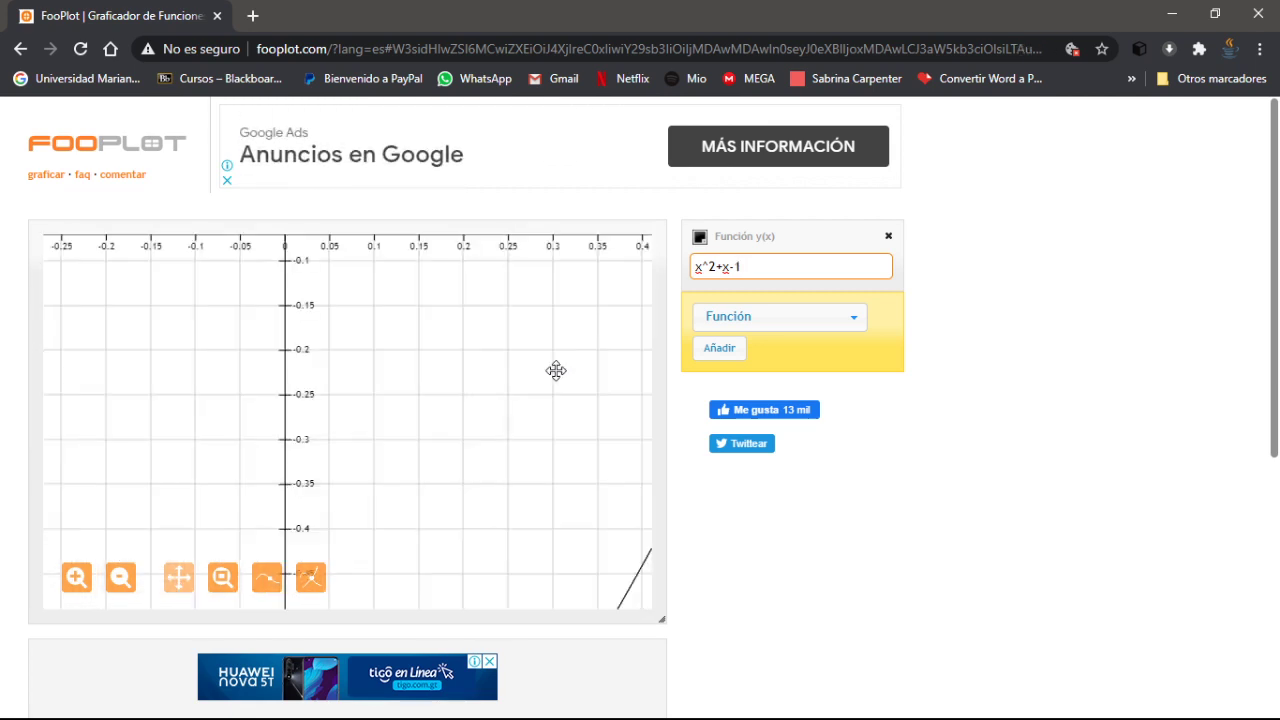
pyautogui.moveTo(554, 371)
pyautogui.mouseDown()
pyautogui.moveTo(534, 383)
pyautogui.moveTo(479, 489)
pyautogui.mouseUp()
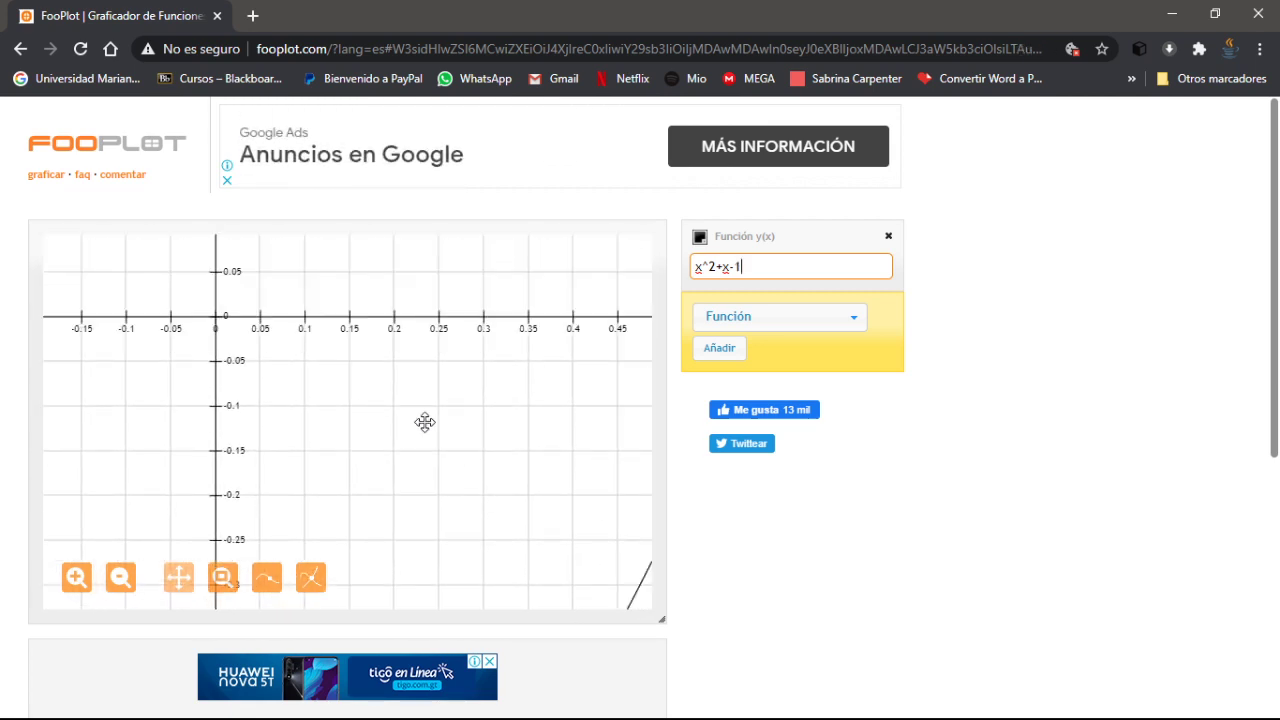
pyautogui.moveTo(423, 423); pyautogui.dragTo(191, 384)
pyautogui.moveTo(420, 406); pyautogui.dragTo(257, 440)
pyautogui.moveTo(383, 346); pyautogui.dragTo(380, 430)
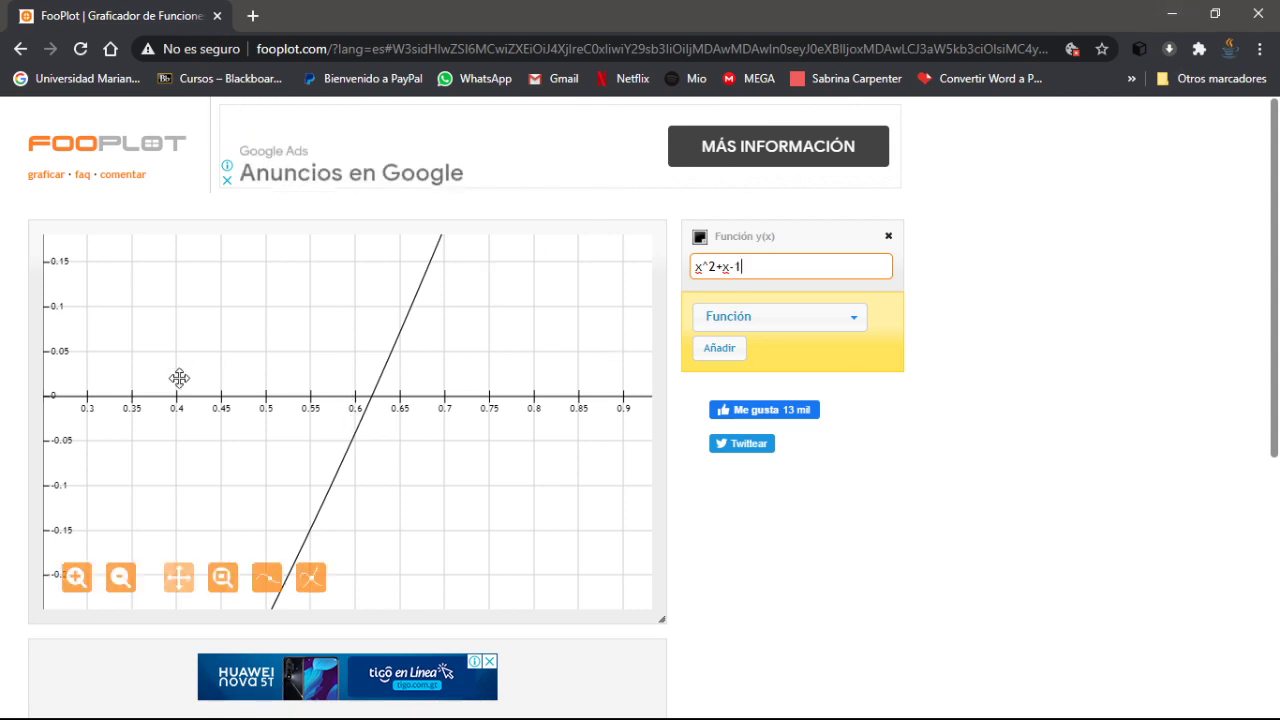
# Pan left across negative x until the crossing near -1.62 is centred
pyautogui.moveTo(177, 377); pyautogui.dragTo(577, 497)
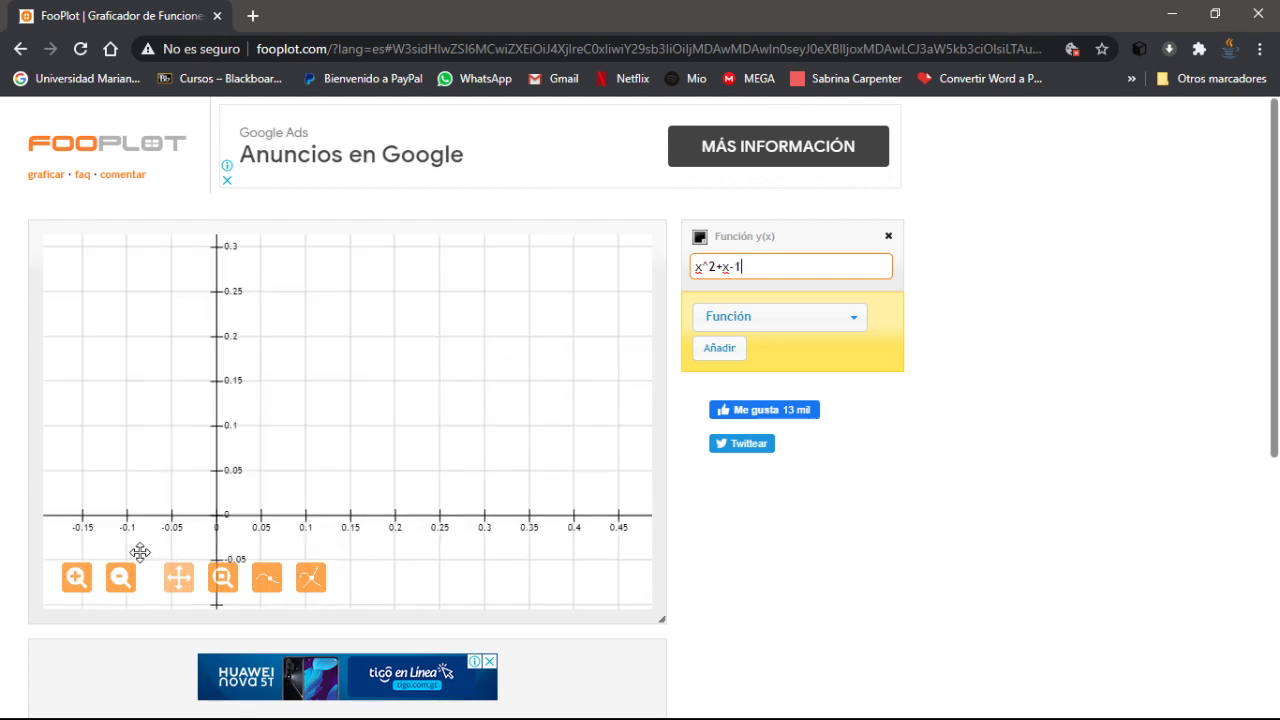
pyautogui.moveTo(140, 551); pyautogui.dragTo(450, 507)
pyautogui.moveTo(129, 443); pyautogui.dragTo(400, 403)
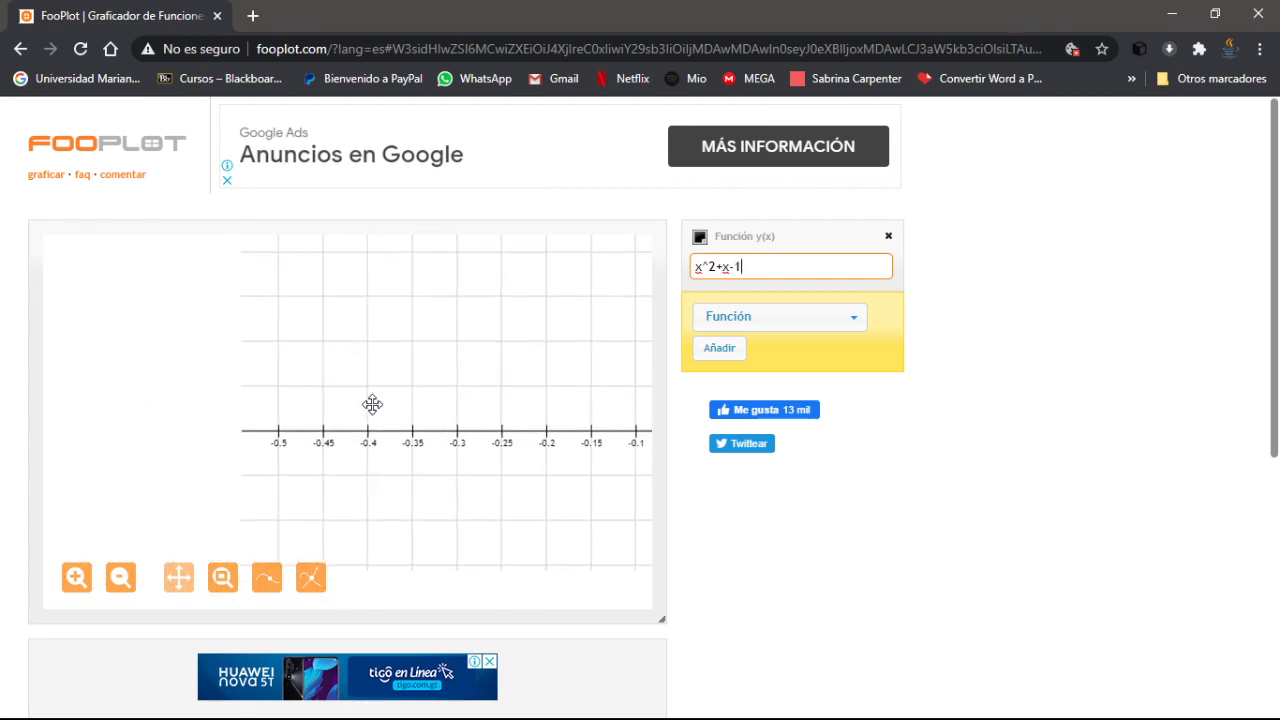
pyautogui.moveTo(97, 403); pyautogui.dragTo(451, 420)
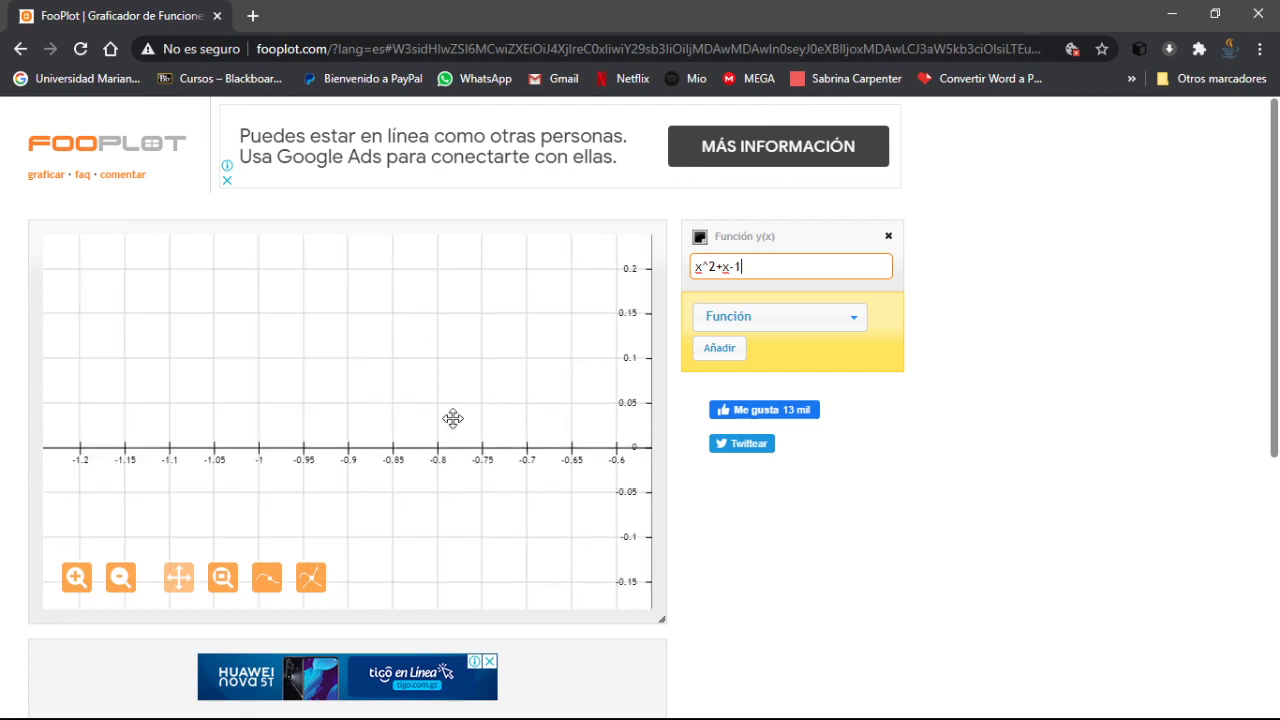
pyautogui.moveTo(160, 413); pyautogui.dragTo(489, 431)
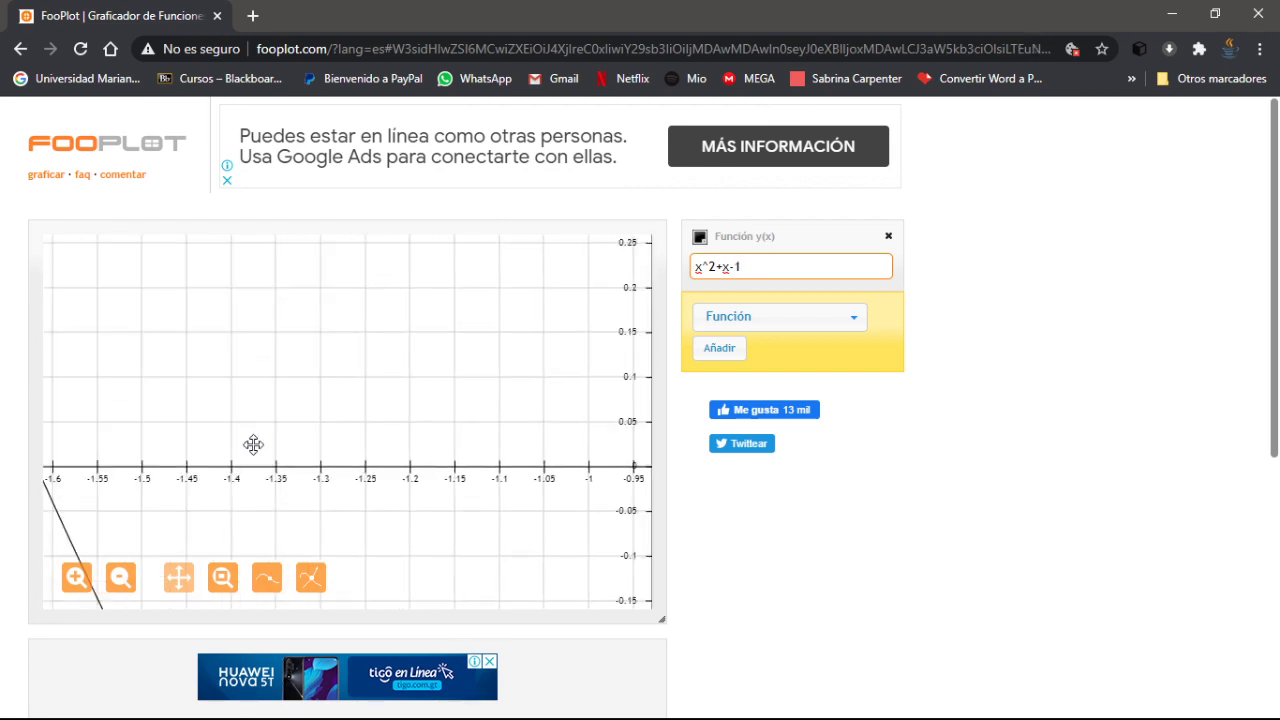
pyautogui.moveTo(100, 452); pyautogui.dragTo(330, 485)
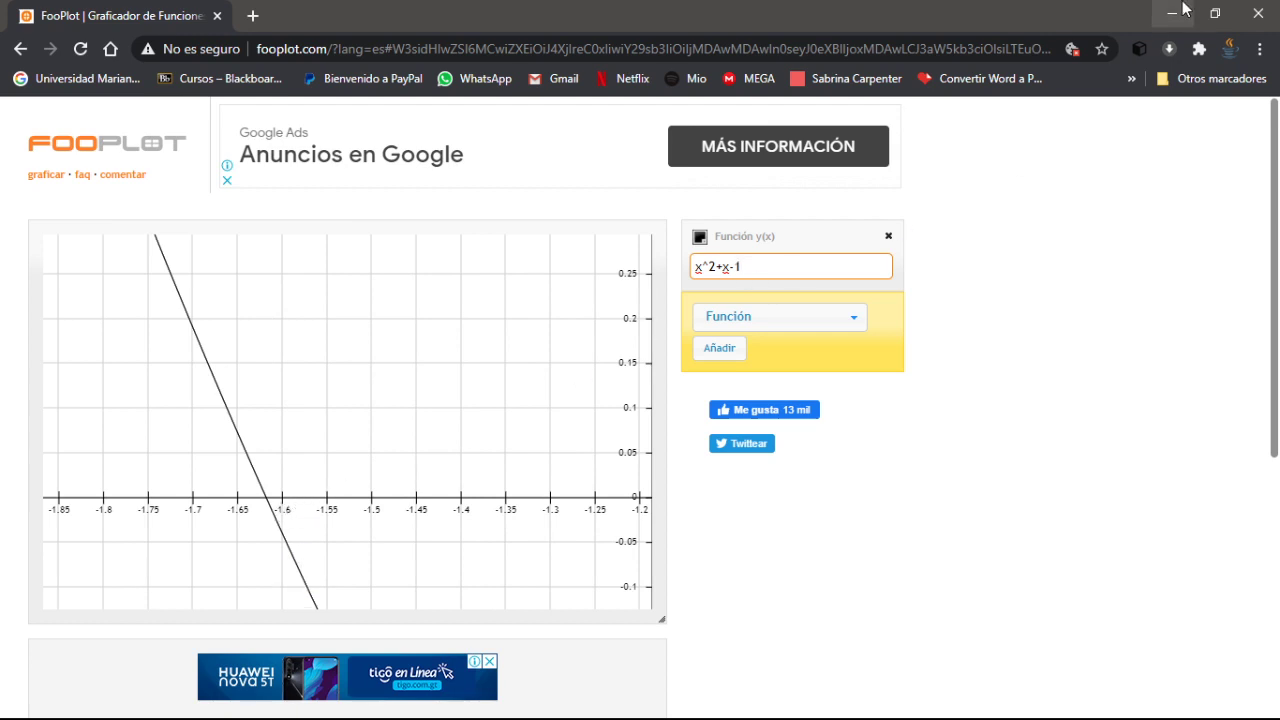
# Enter the starting guess 0.6 in cell C3 and centre it
pyautogui.click(1172, 14)
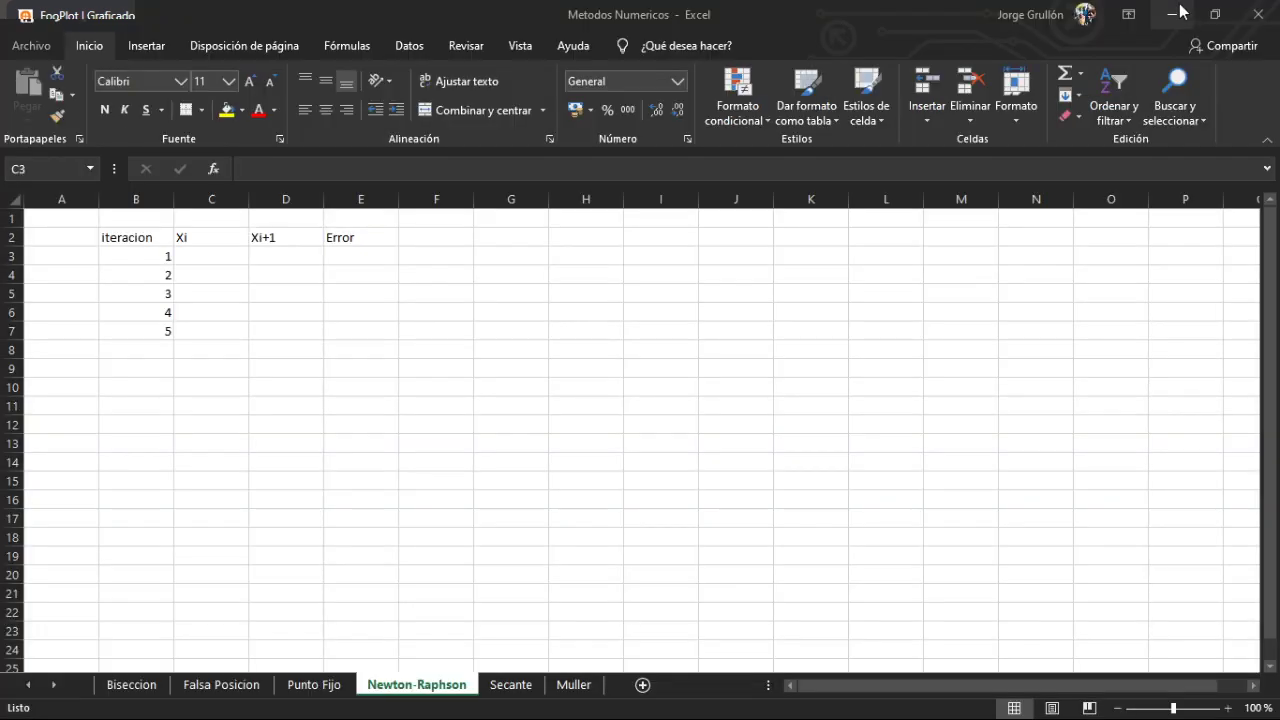
pyautogui.click(187, 257)
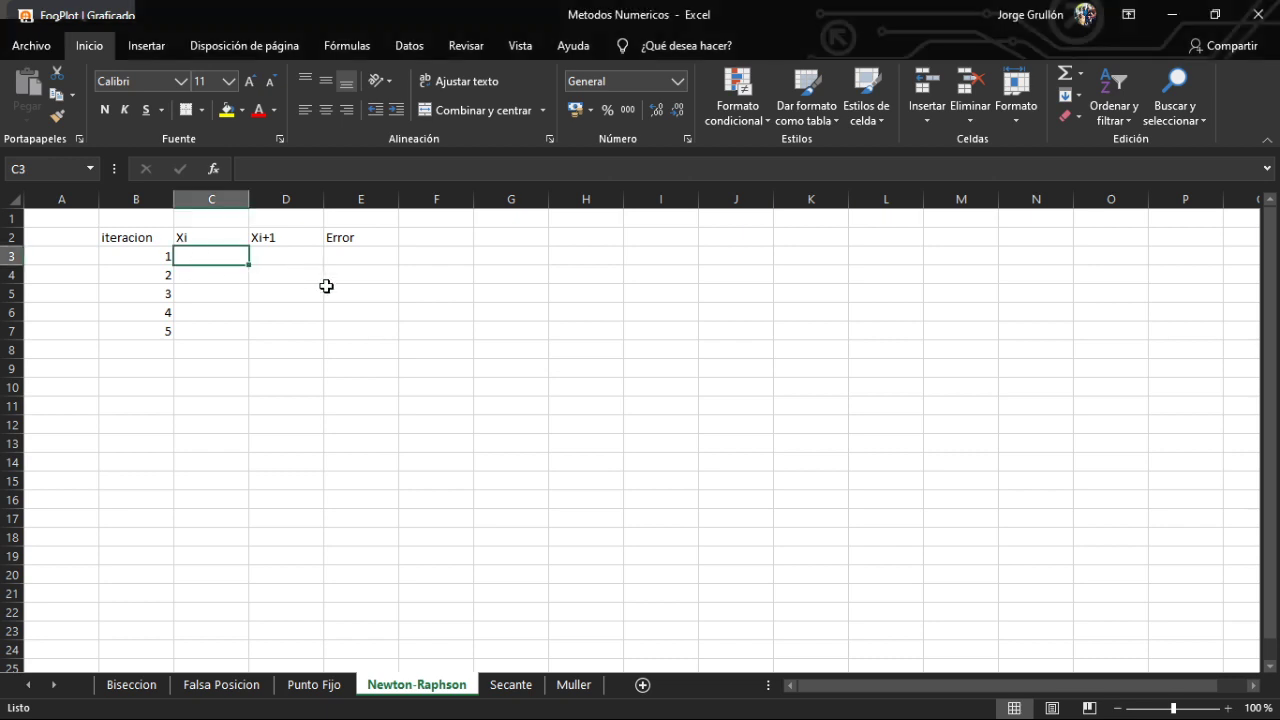
pyautogui.write('0.')
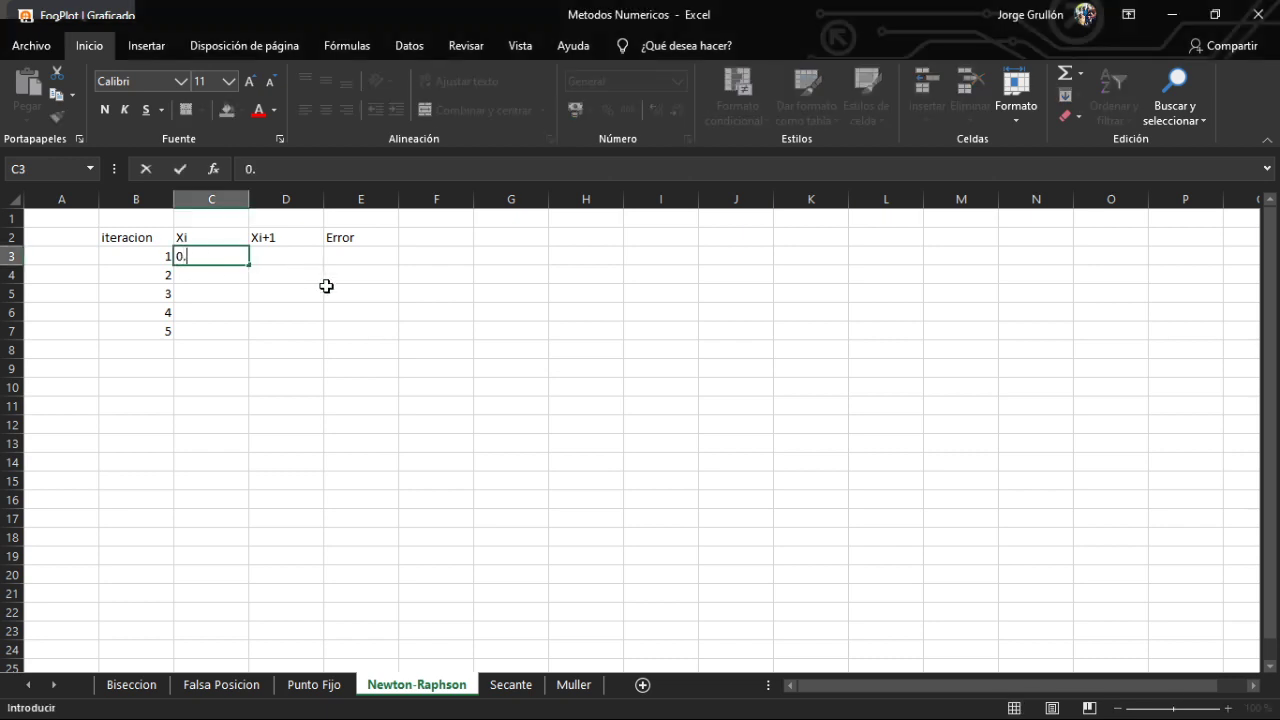
pyautogui.write('6')
pyautogui.press('Tab')
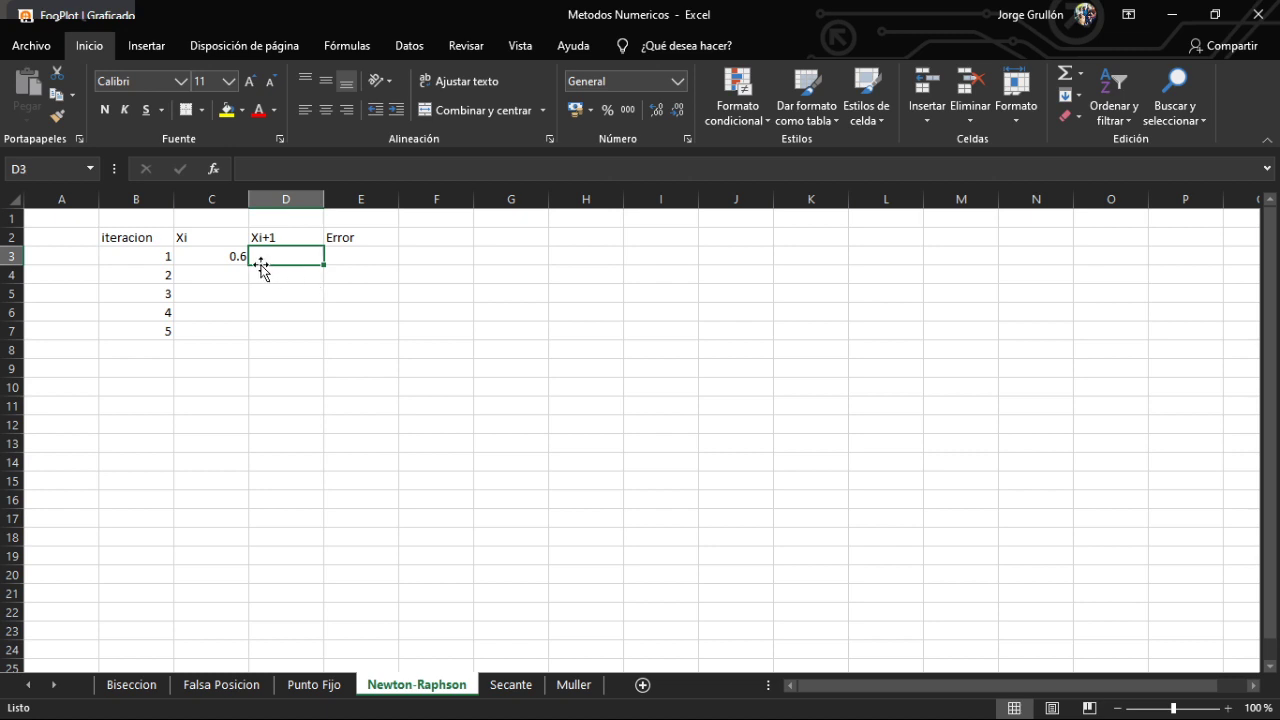
pyautogui.click(219, 252)
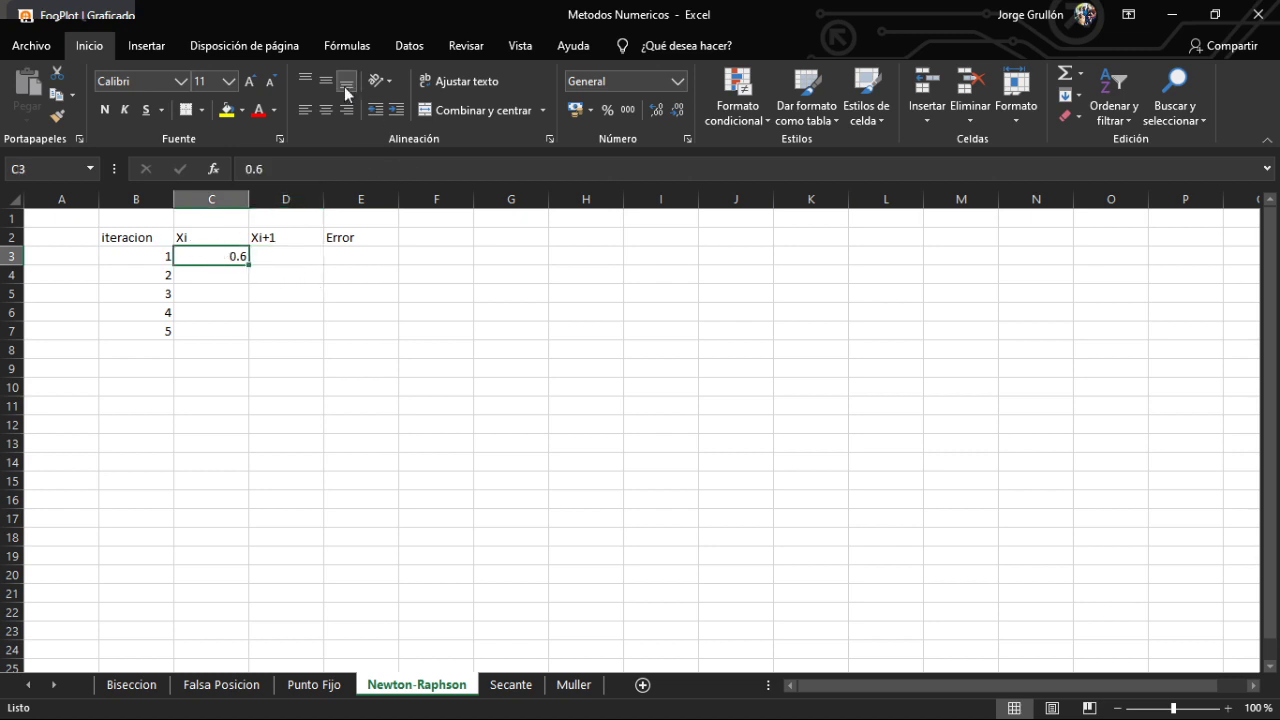
pyautogui.click(324, 106)
pyautogui.click(266, 255)
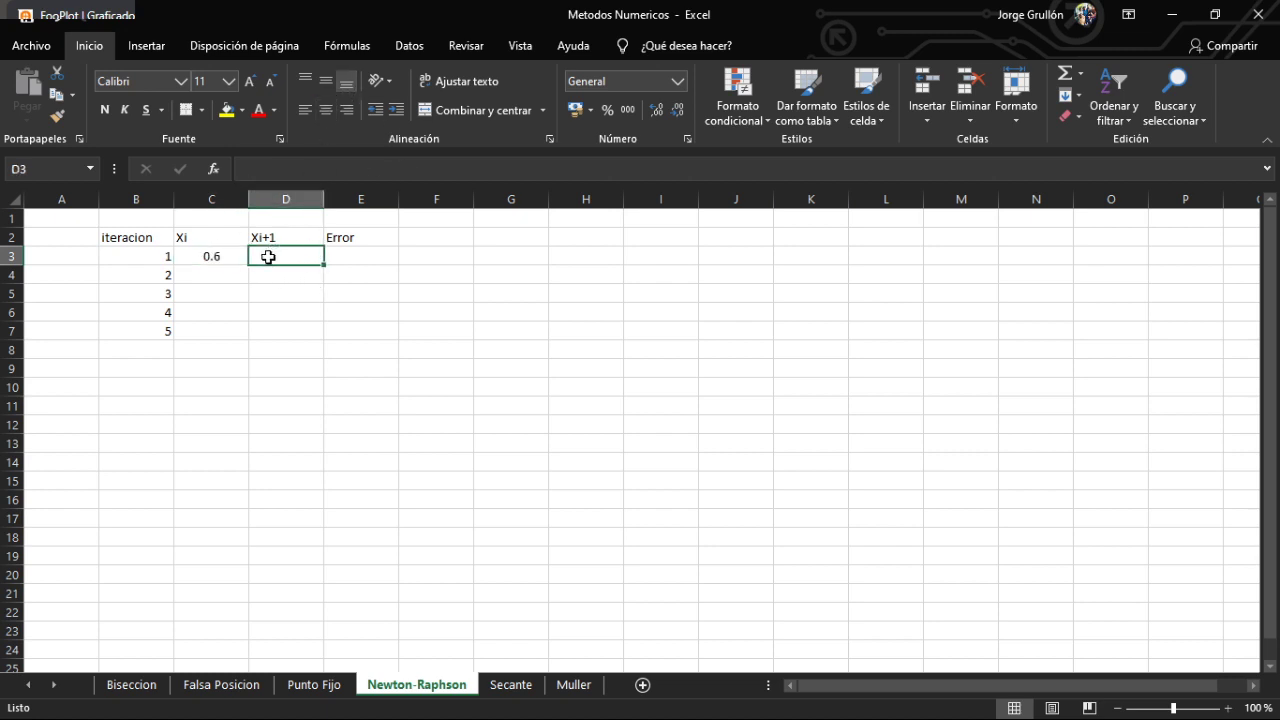
pyautogui.click(357, 254)
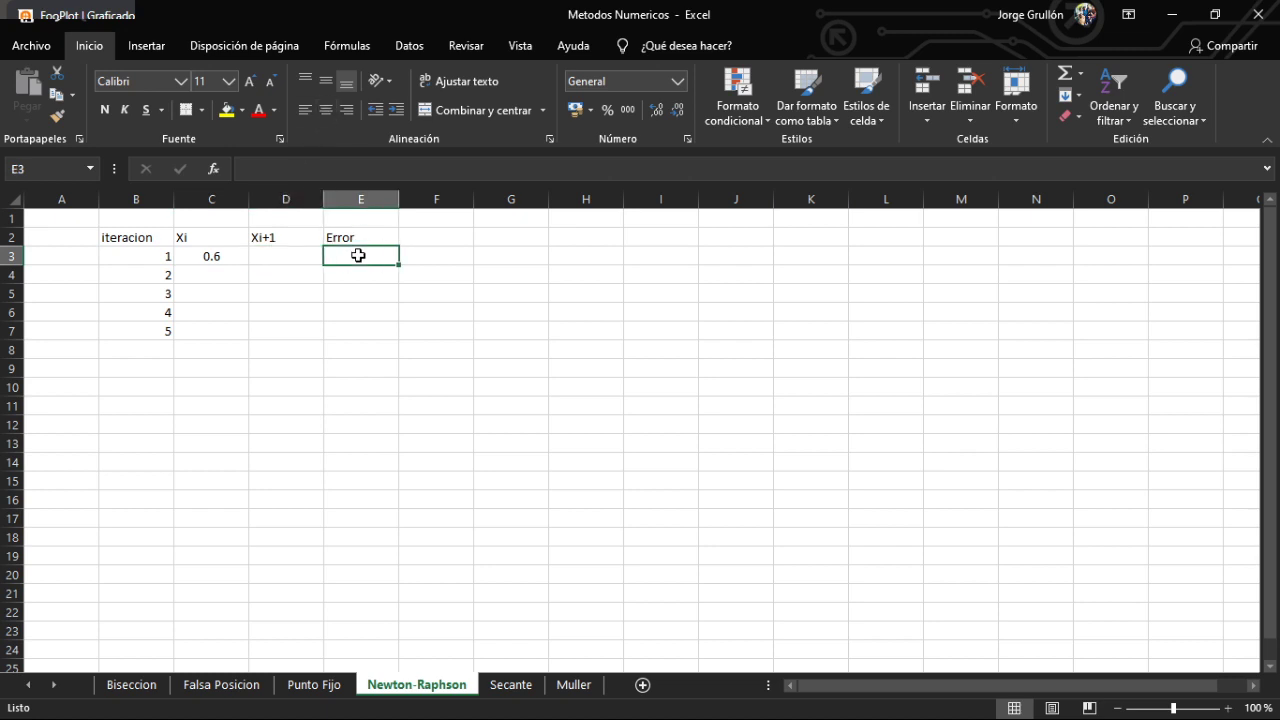
pyautogui.click(285, 259)
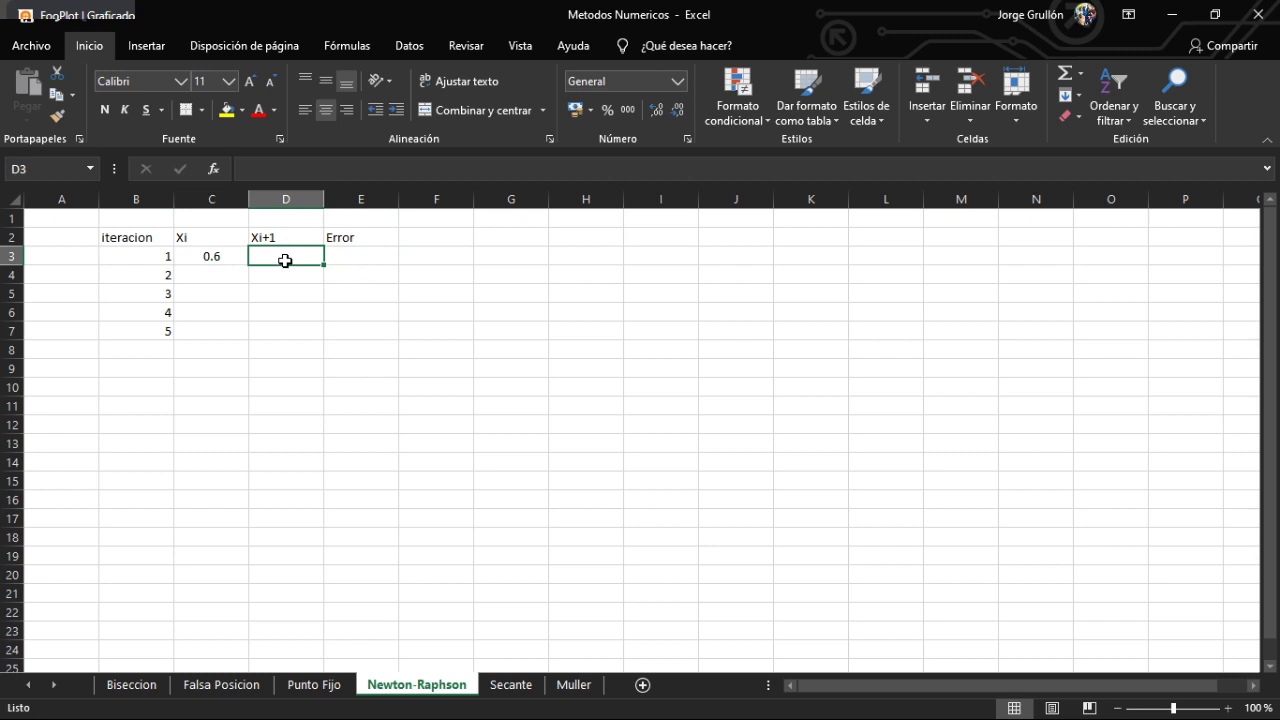
# Start the D3 formula as =C3-((C3)^2+C3-1), referencing cell C3
pyautogui.write('=')
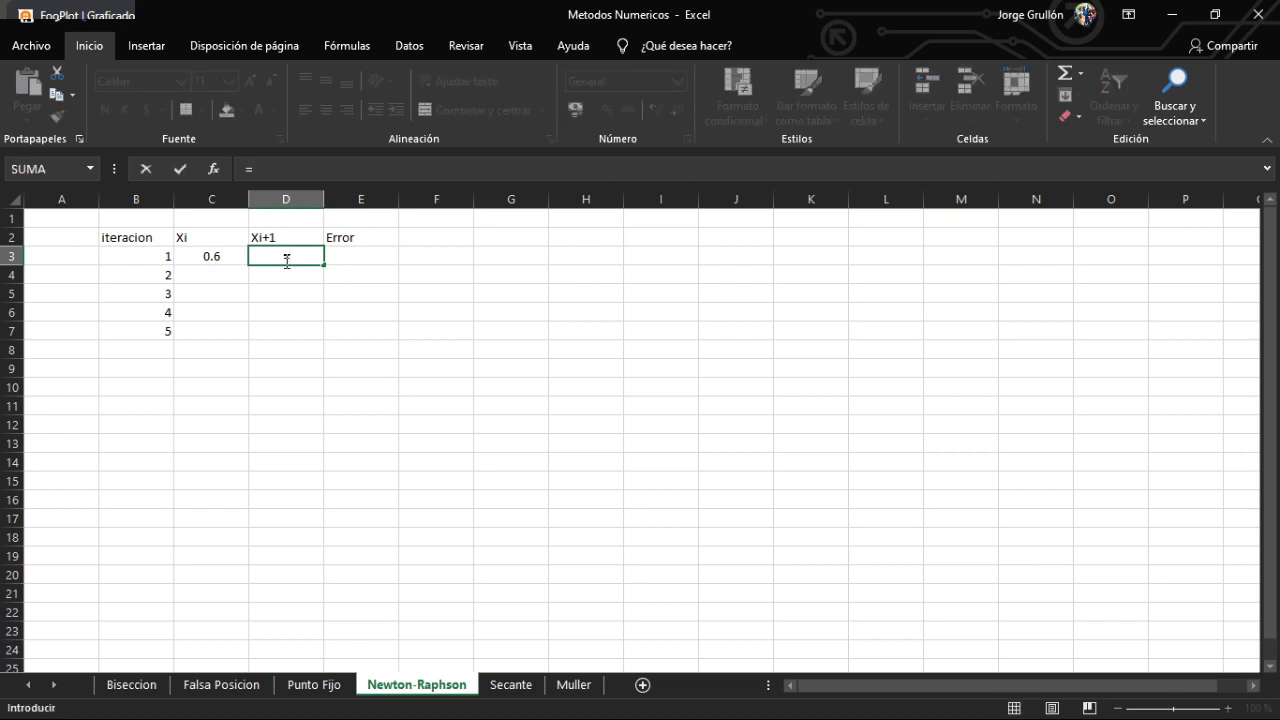
pyautogui.click(209, 255)
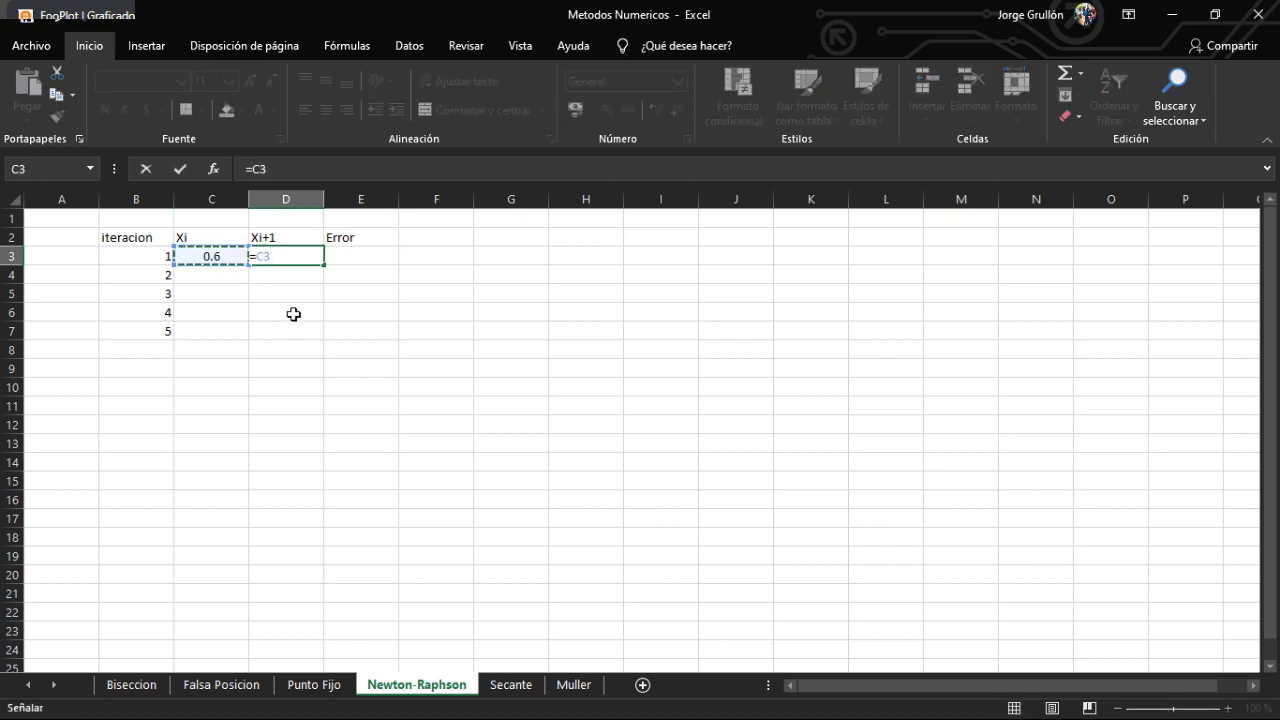
pyautogui.write('-')
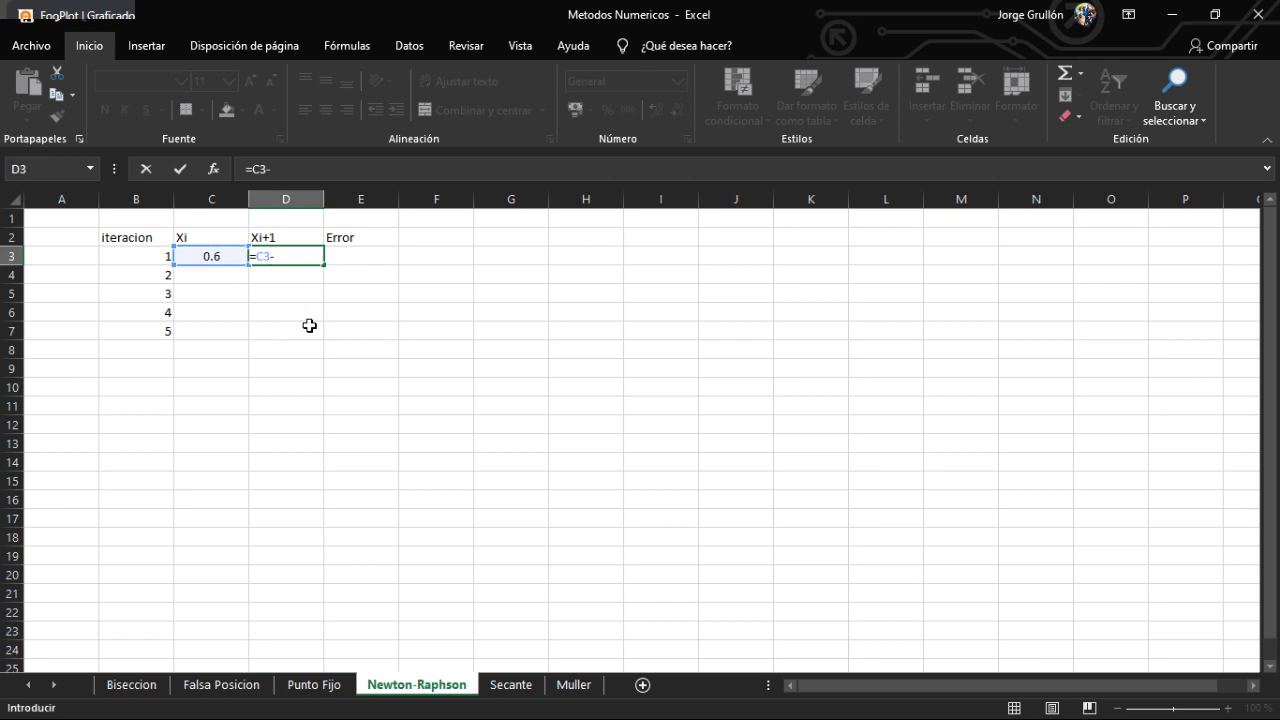
pyautogui.write('((')
pyautogui.click(230, 256)
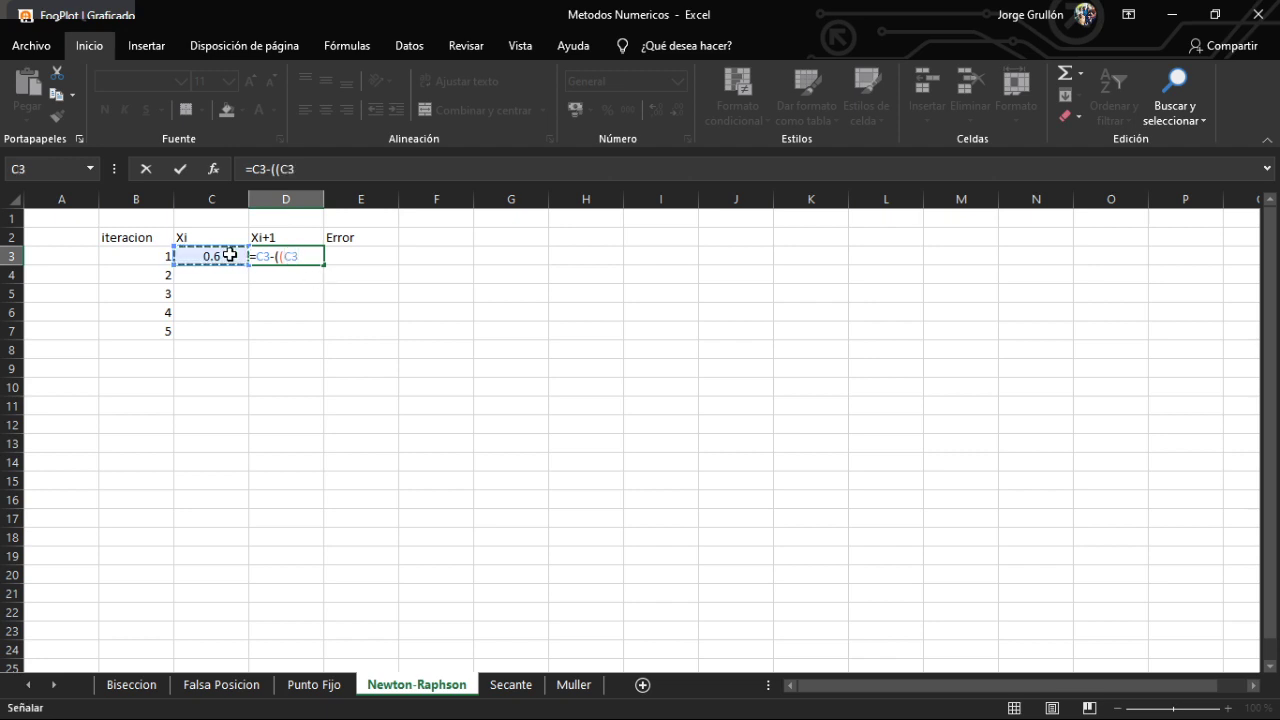
pyautogui.write(')')
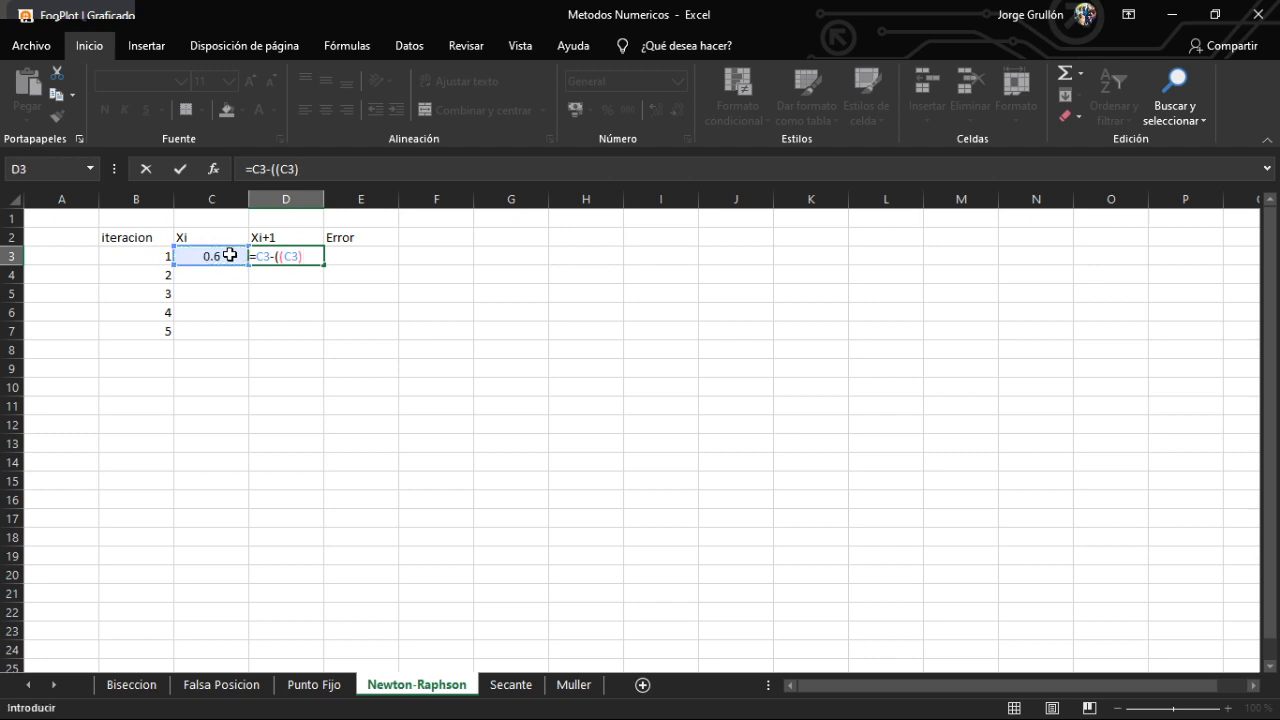
pyautogui.write('^2-')
pyautogui.click(229, 256)
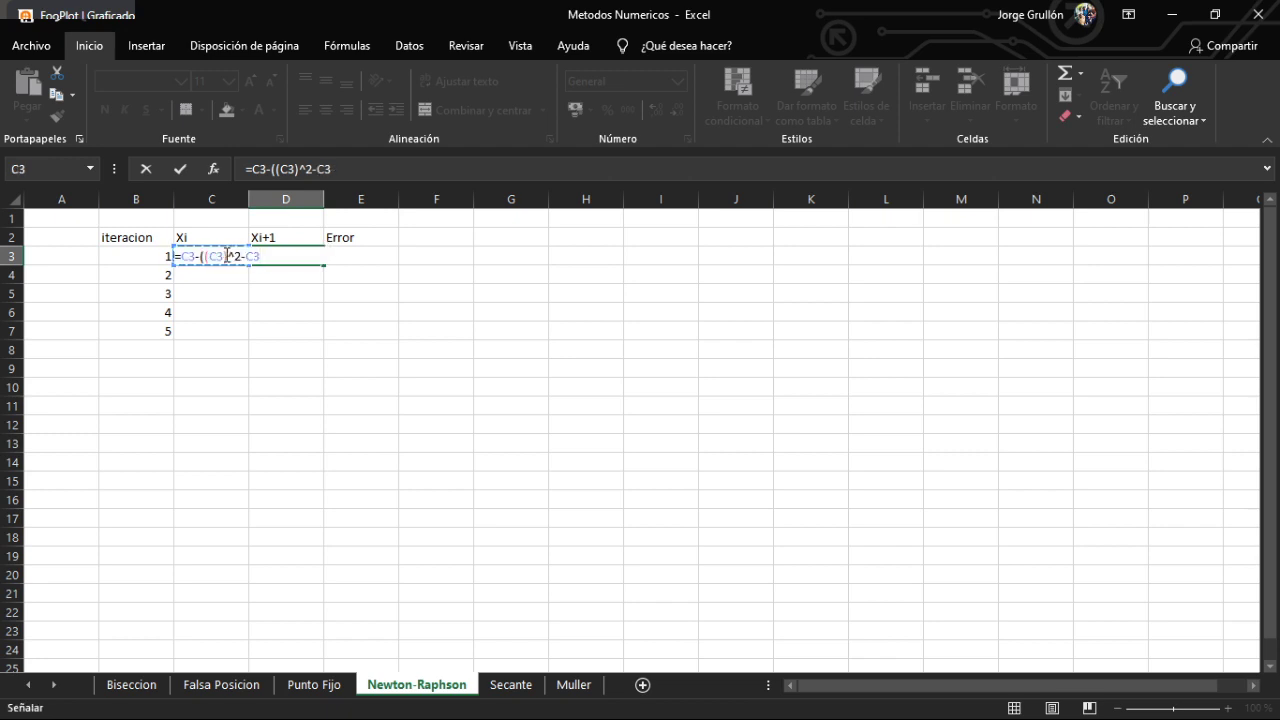
pyautogui.write('+')
pyautogui.write('-1')
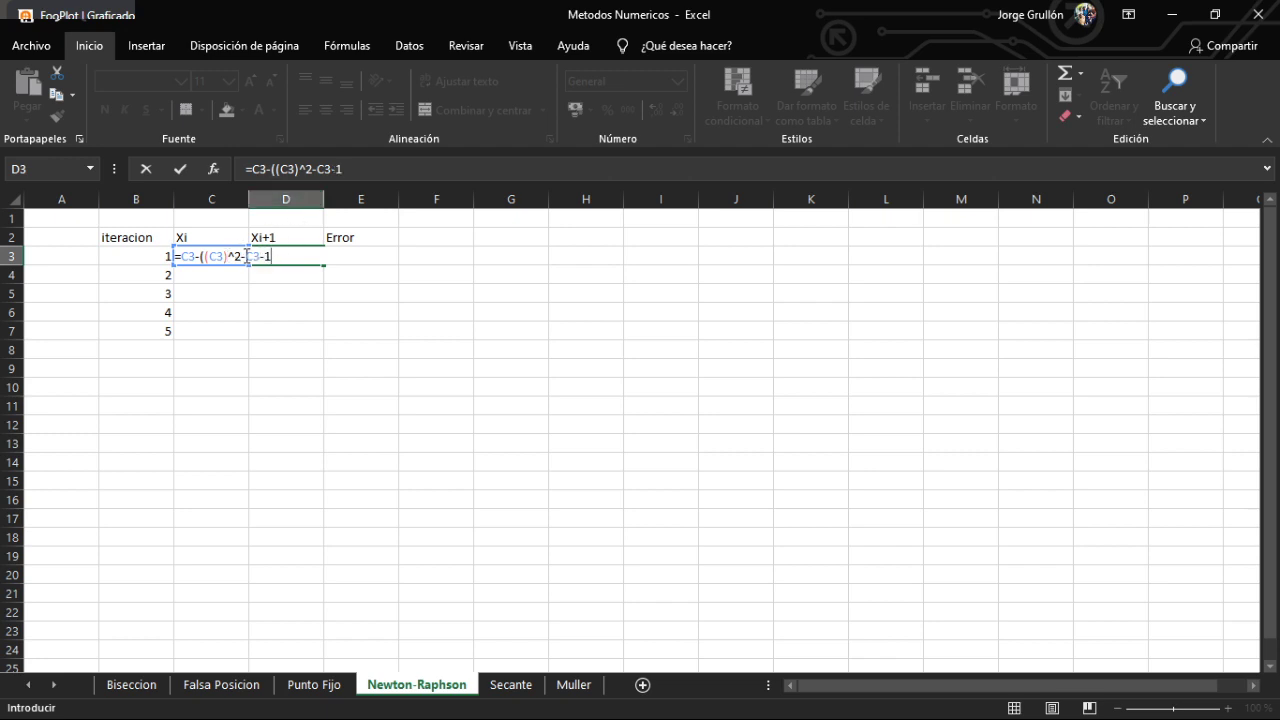
pyautogui.click(258, 256)
pyautogui.press('BackSpace')
pyautogui.write('+C3-1')
pyautogui.write(')')
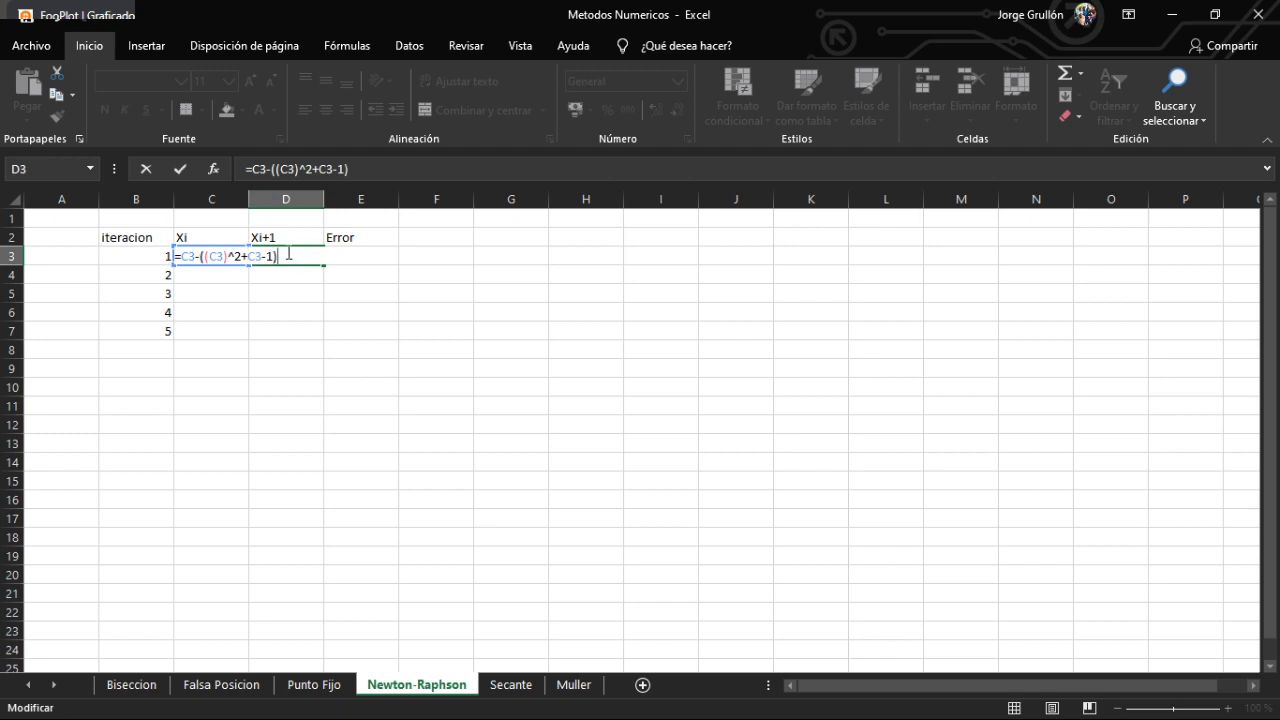
# Divide the numerator by 2*(C3)+1 to complete the Newton-Raphson formula and enter it
pyautogui.click(205, 257)
pyautogui.write('(')
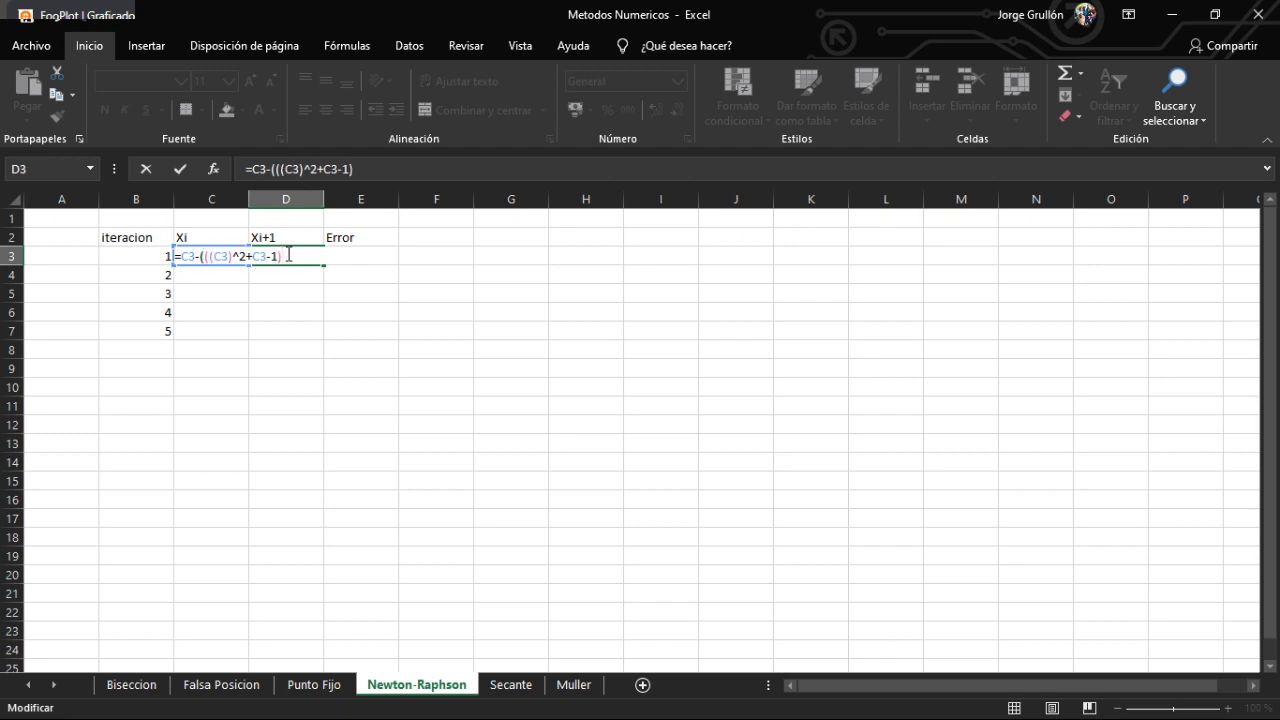
pyautogui.write('/(')
pyautogui.write('2*')
pyautogui.write('(')
pyautogui.write('C')
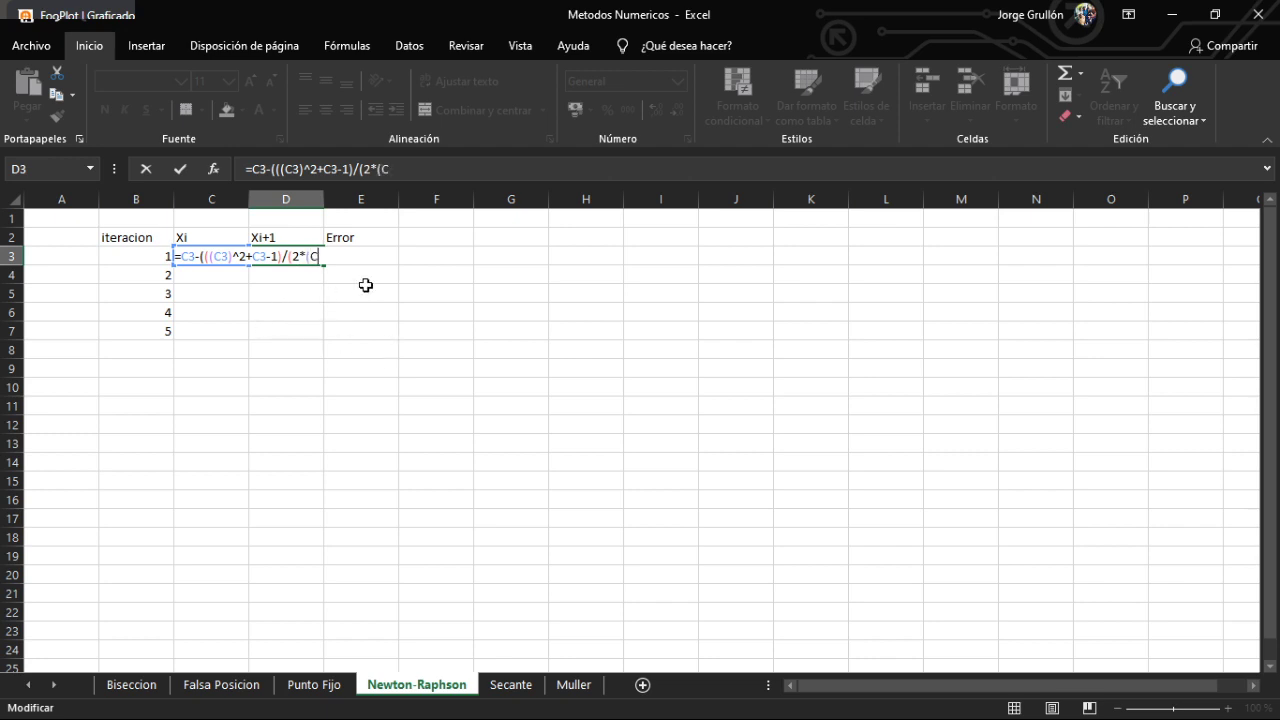
pyautogui.write('3')
pyautogui.write(')')
pyautogui.write('+1')
pyautogui.press('Return')
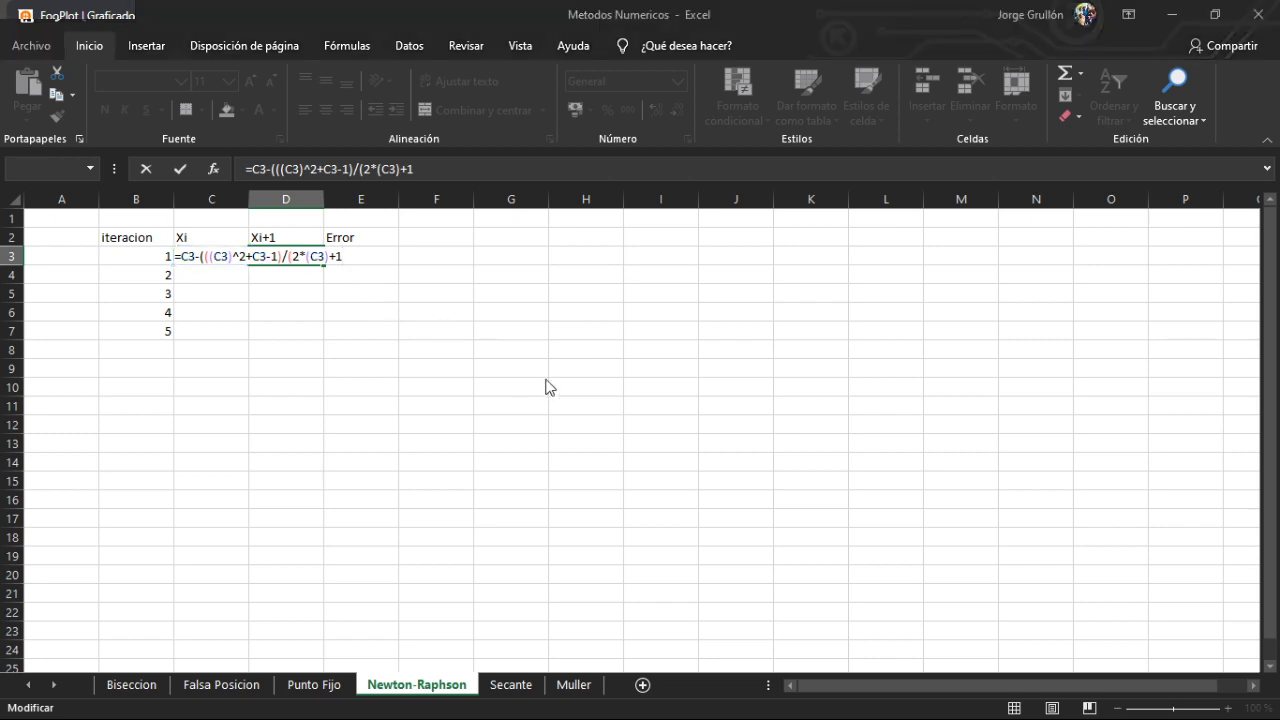
# Accept the D3 formula and reduce its displayed result to four decimals
pyautogui.press('Return')
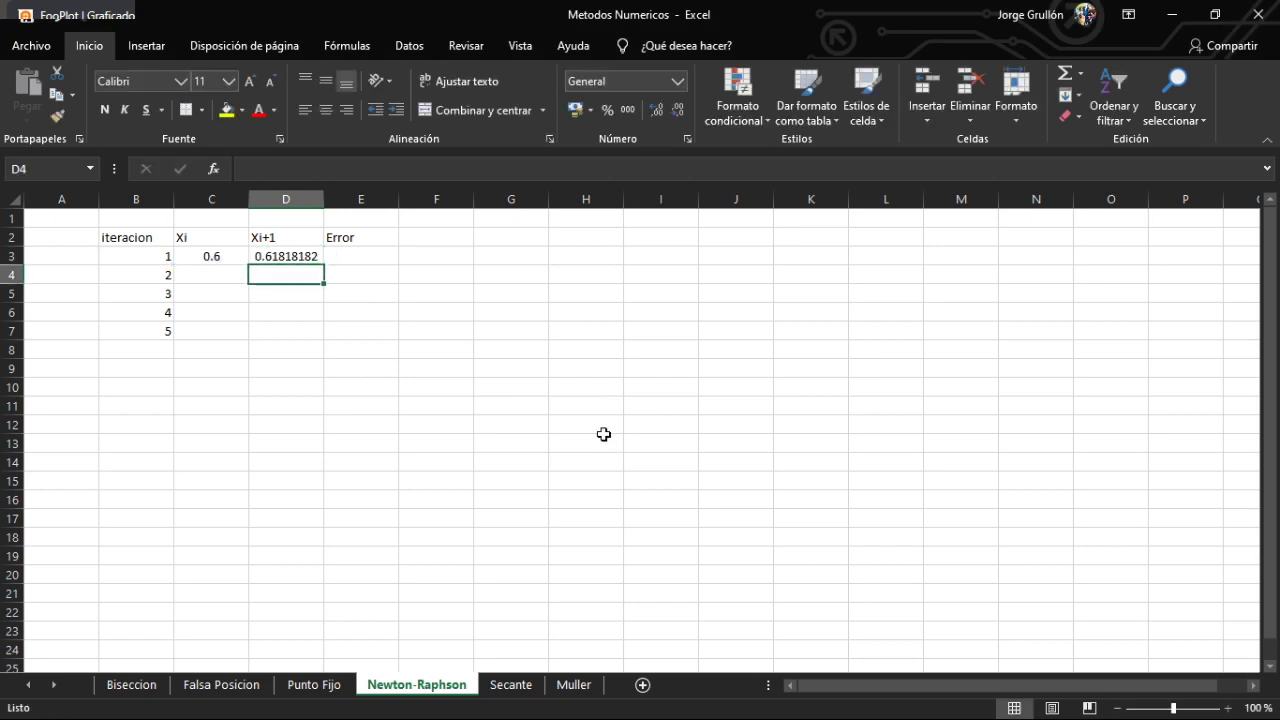
pyautogui.click(303, 256)
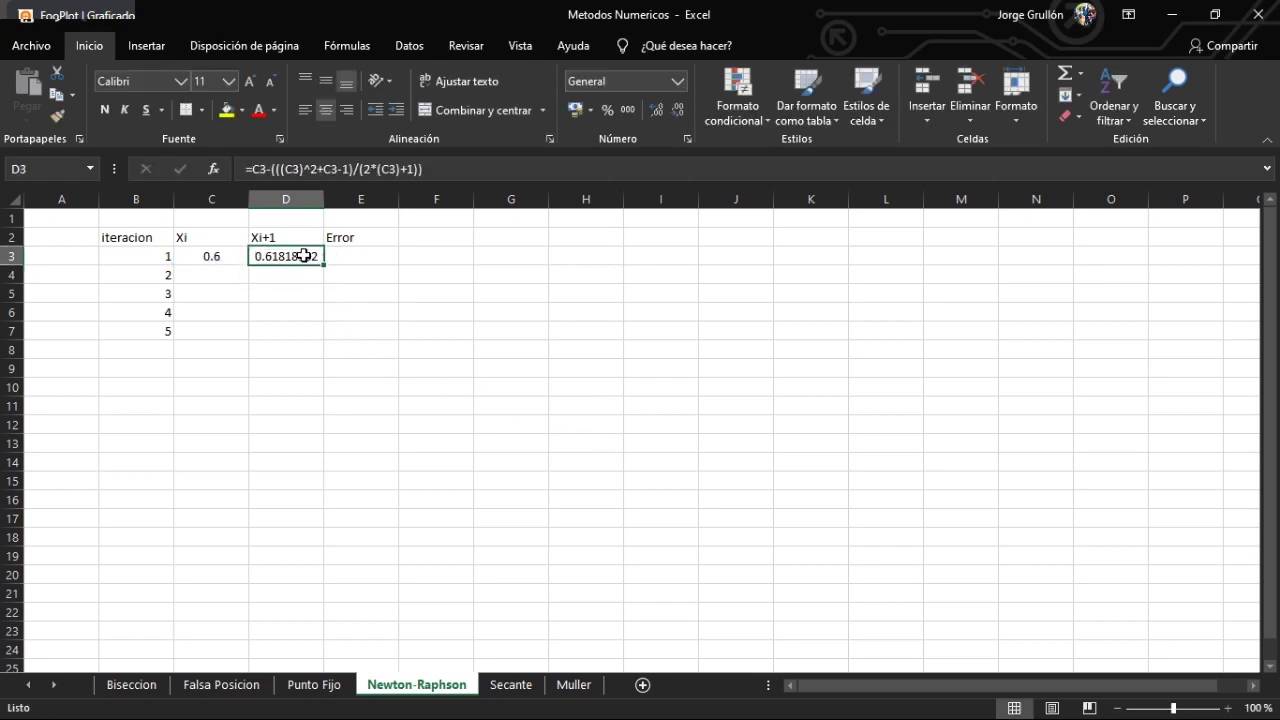
pyautogui.click(679, 108)
pyautogui.click(679, 108)
pyautogui.click(679, 108)
pyautogui.click(679, 110)
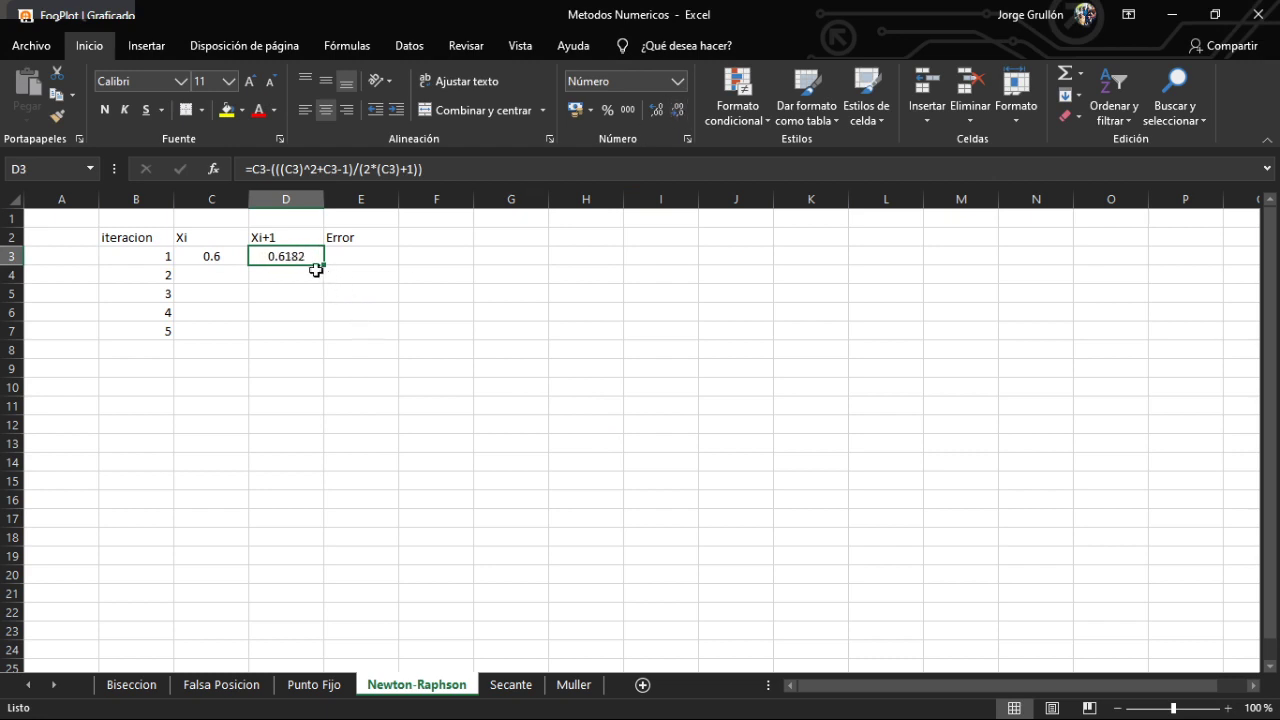
pyautogui.click(263, 275)
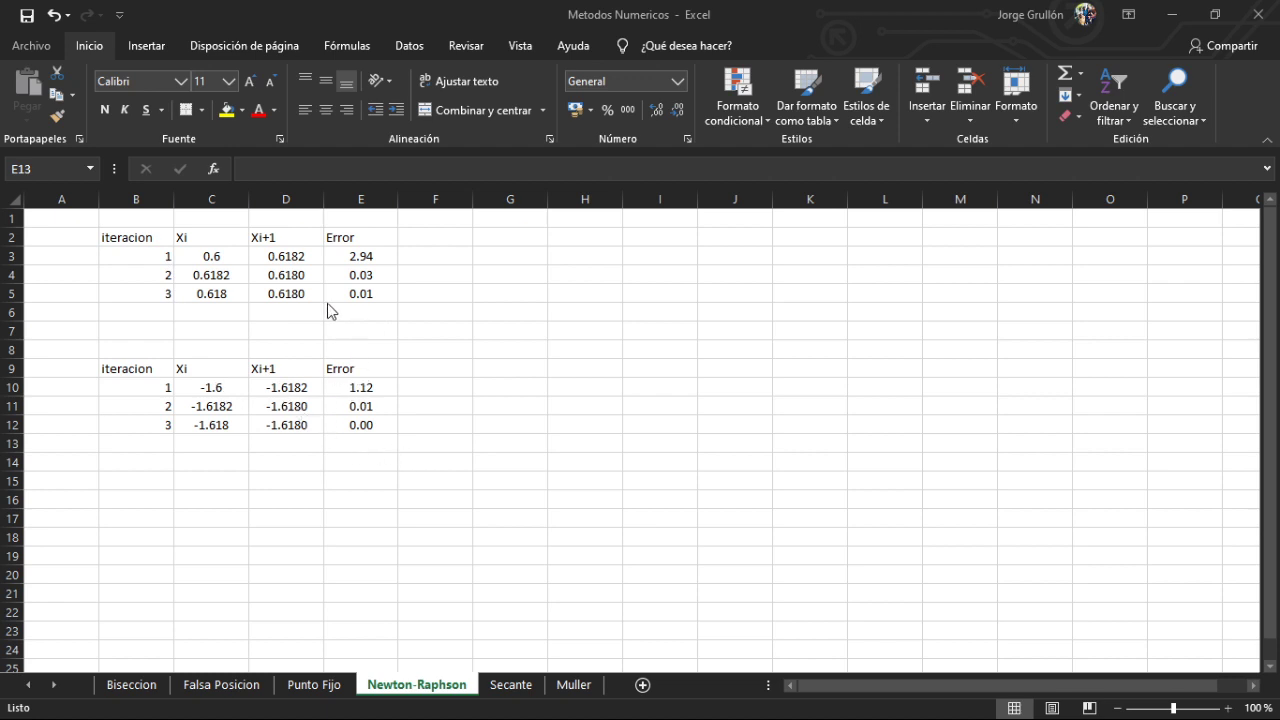
pyautogui.press('F2')
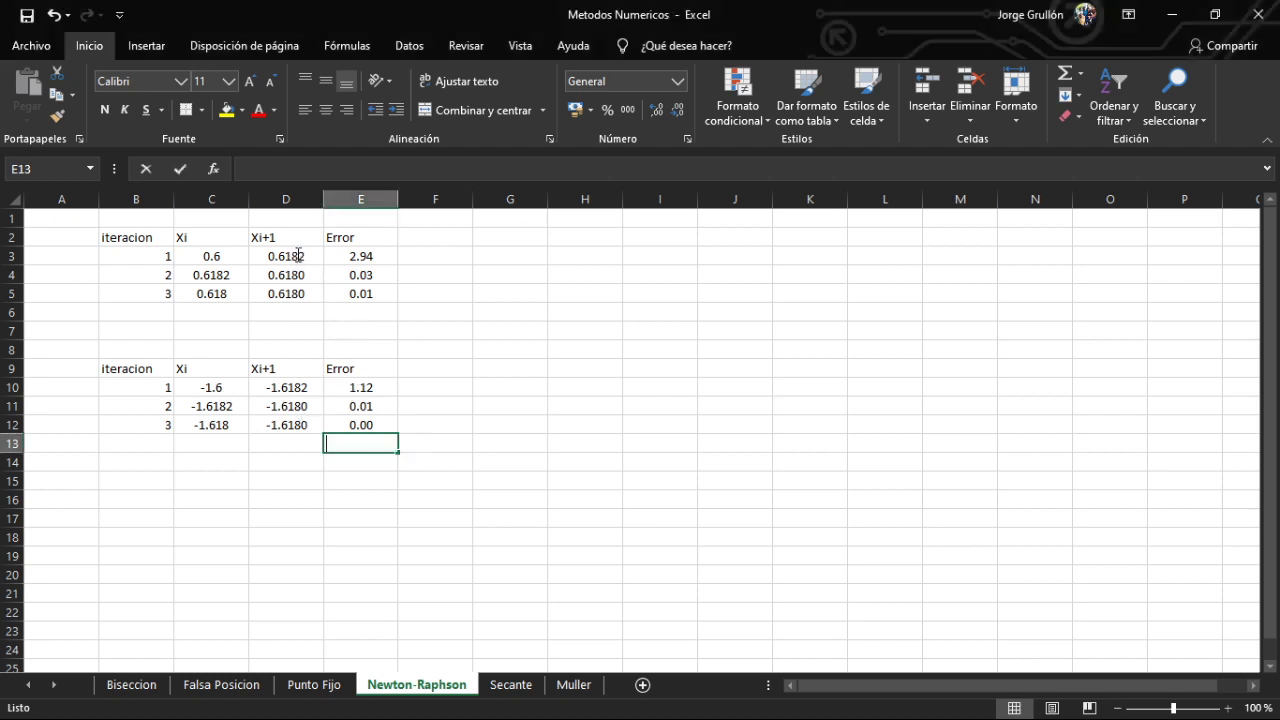
pyautogui.doubleClick(307, 255)
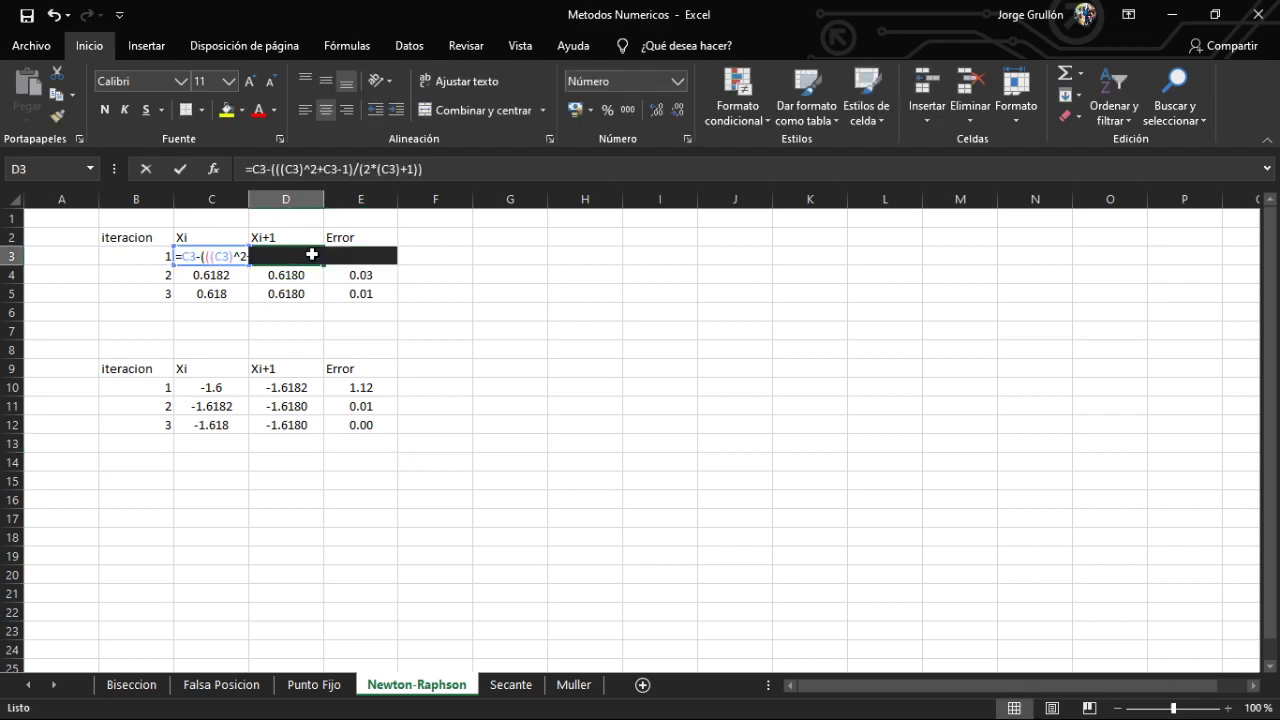
pyautogui.click(354, 253)
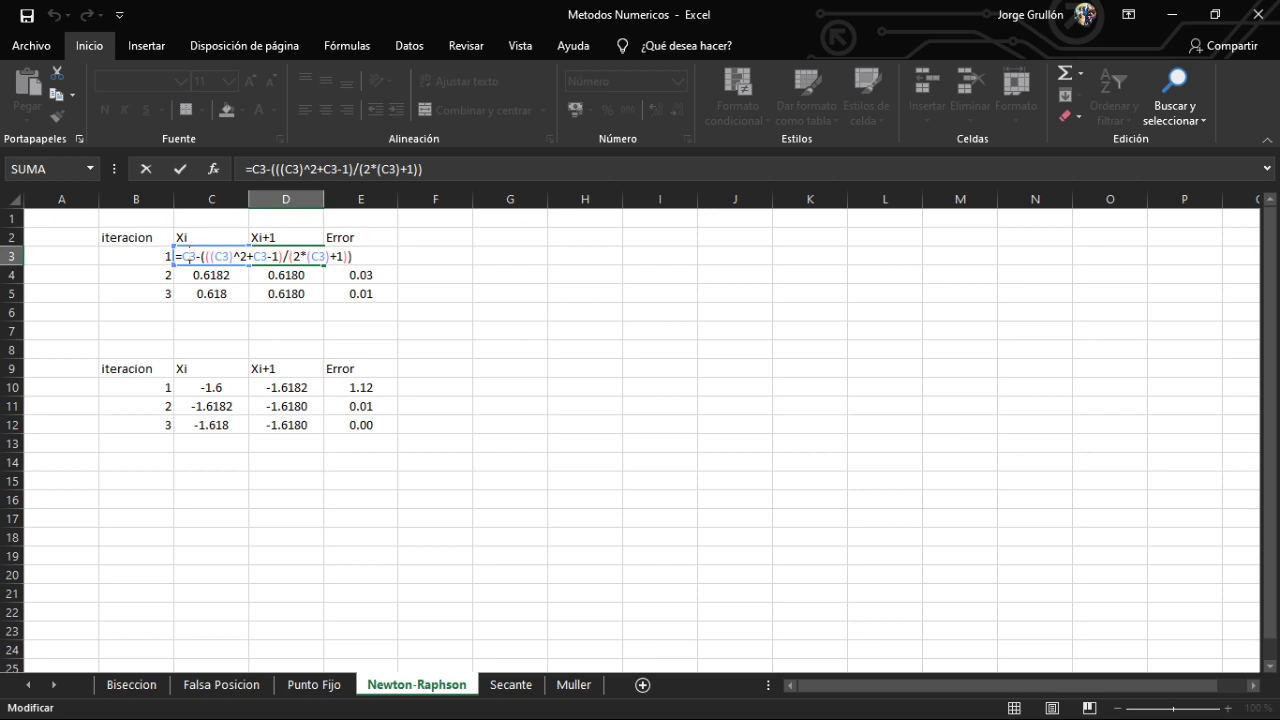
pyautogui.doubleClick(189, 255)
pyautogui.moveTo(210, 256); pyautogui.dragTo(281, 256)
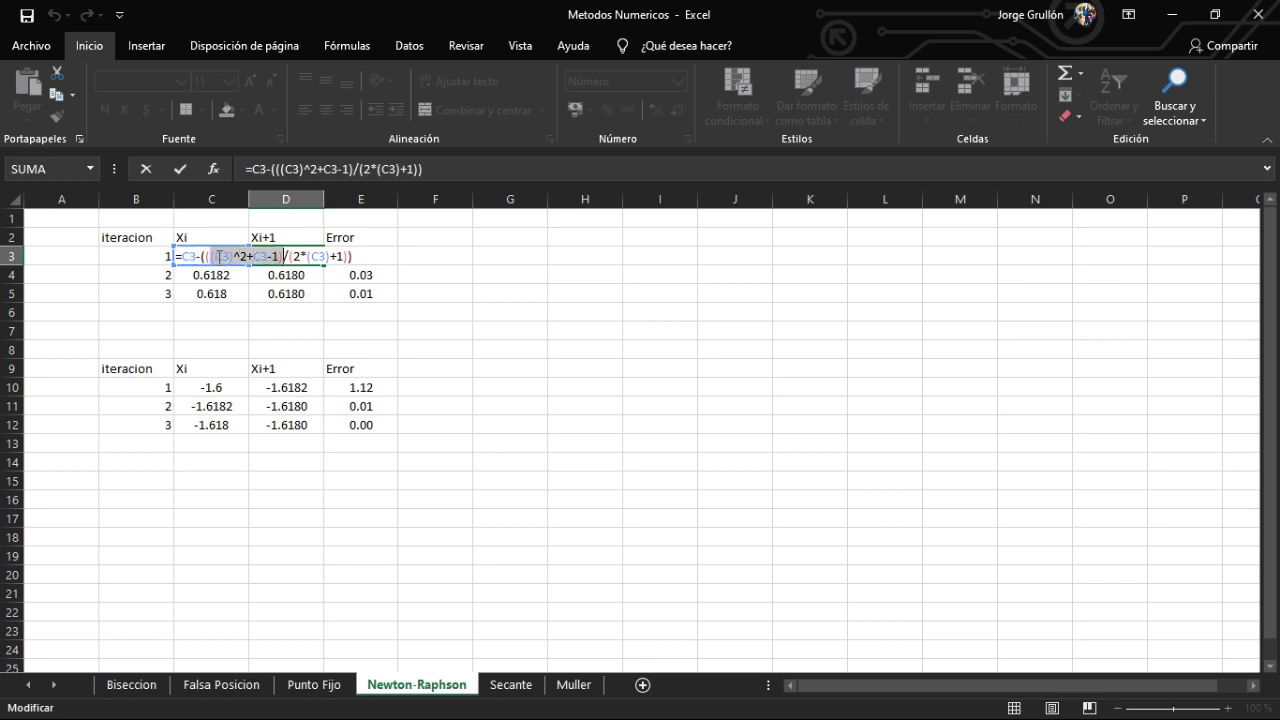
pyautogui.click(218, 256)
pyautogui.moveTo(219, 256); pyautogui.dragTo(290, 256)
pyautogui.click(265, 256)
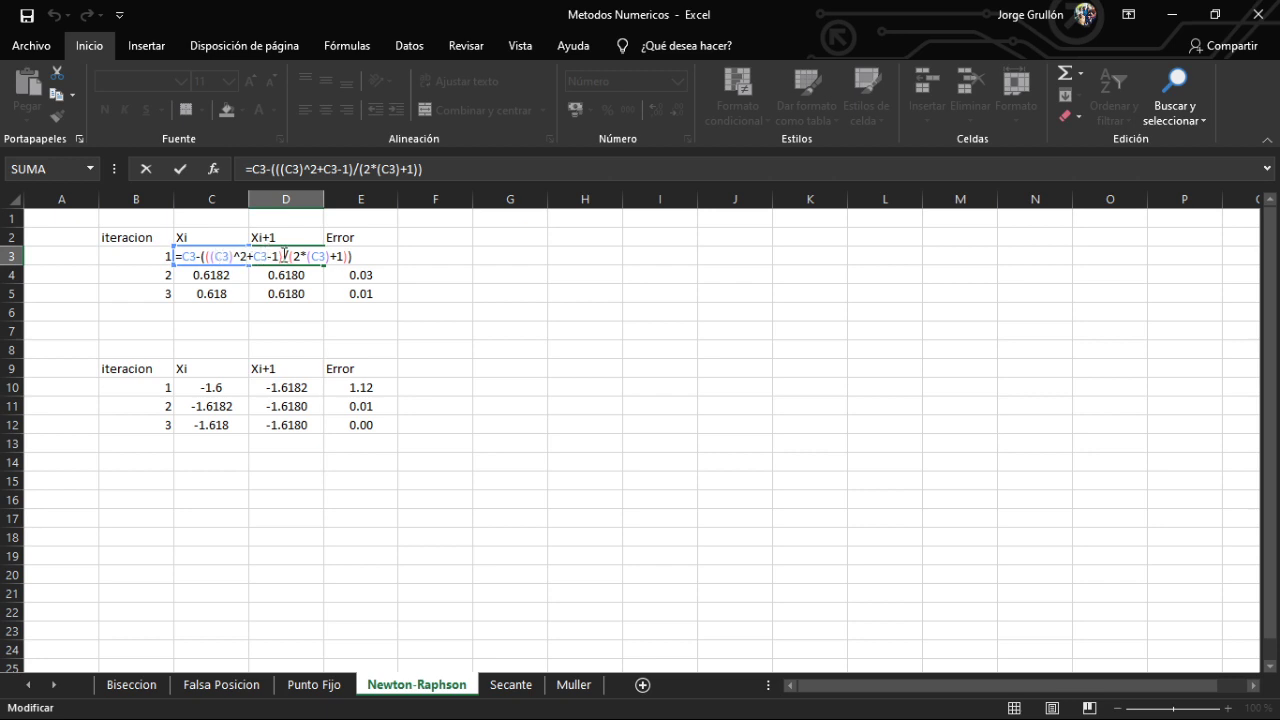
pyautogui.click(303, 256)
pyautogui.moveTo(292, 256); pyautogui.dragTo(362, 256)
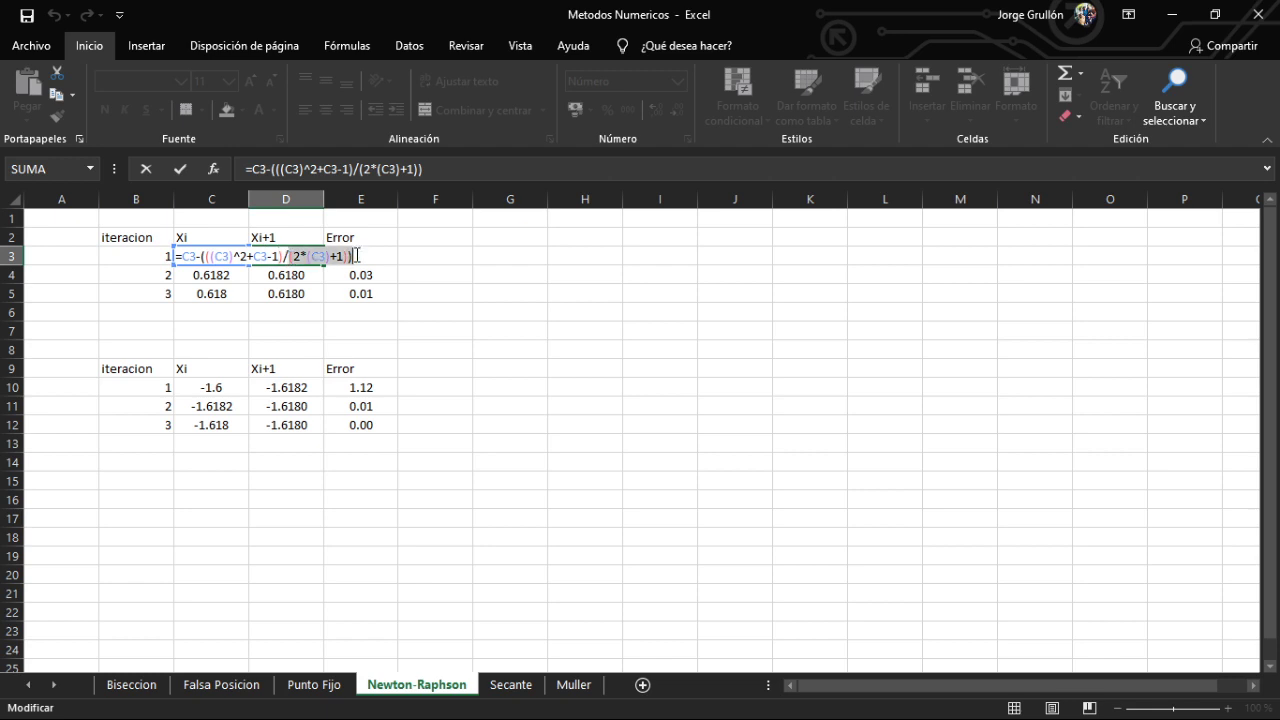
pyautogui.click(358, 256)
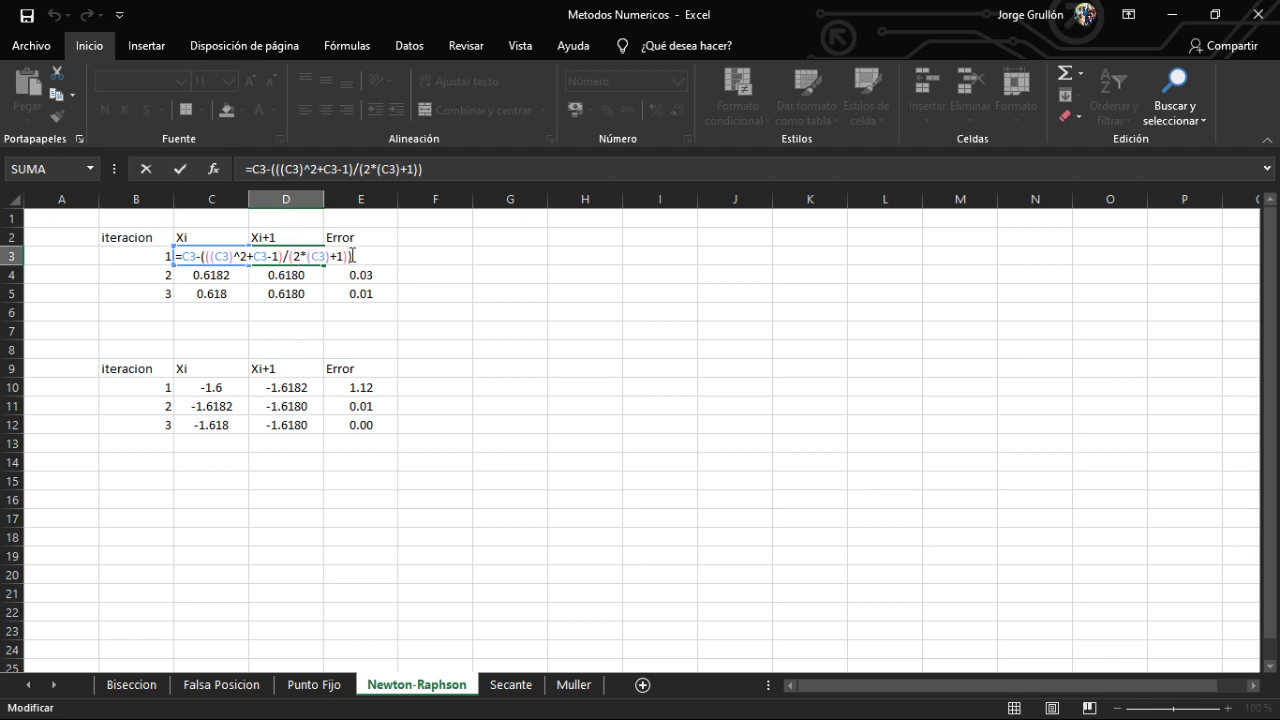
pyautogui.press('Return')
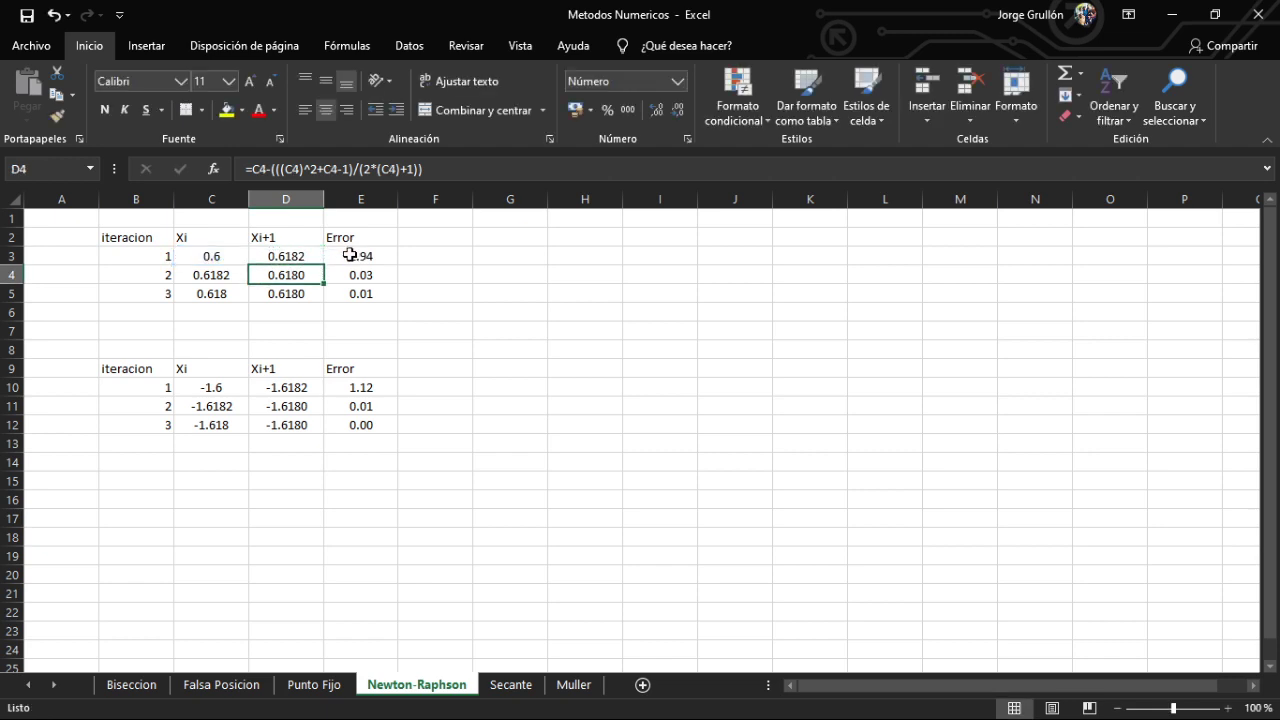
pyautogui.click(311, 253)
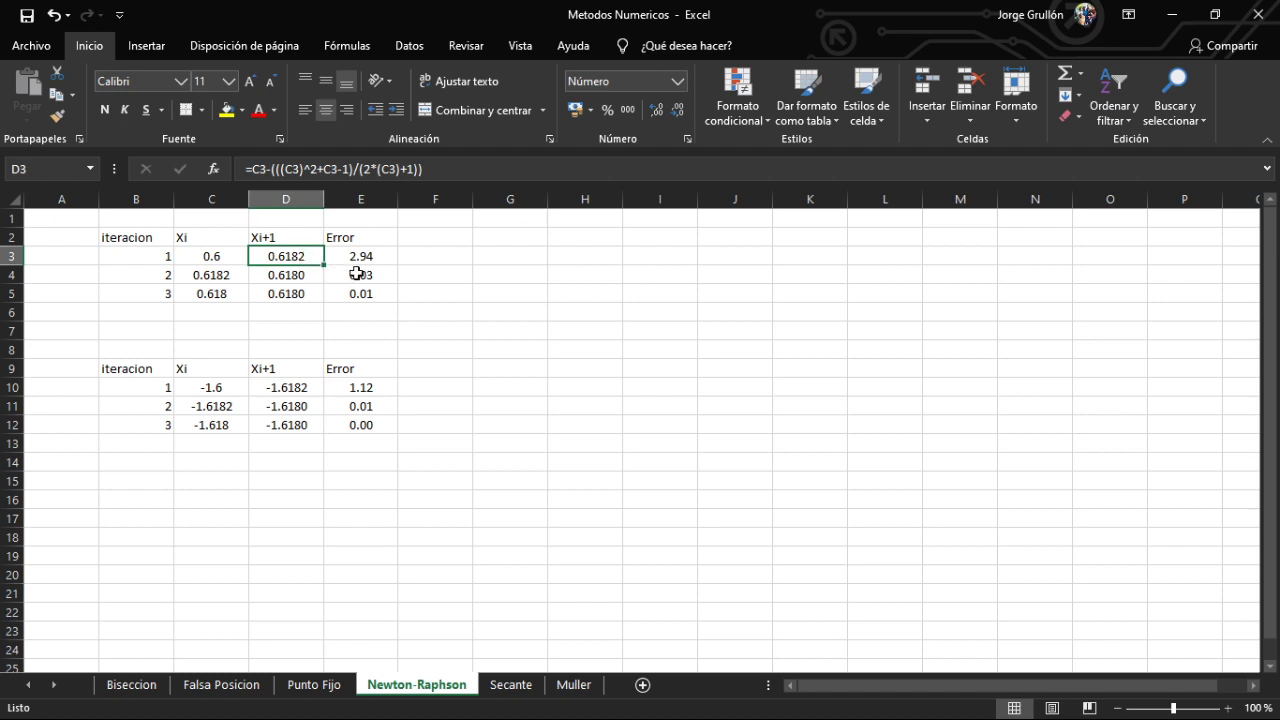
pyautogui.click(392, 256)
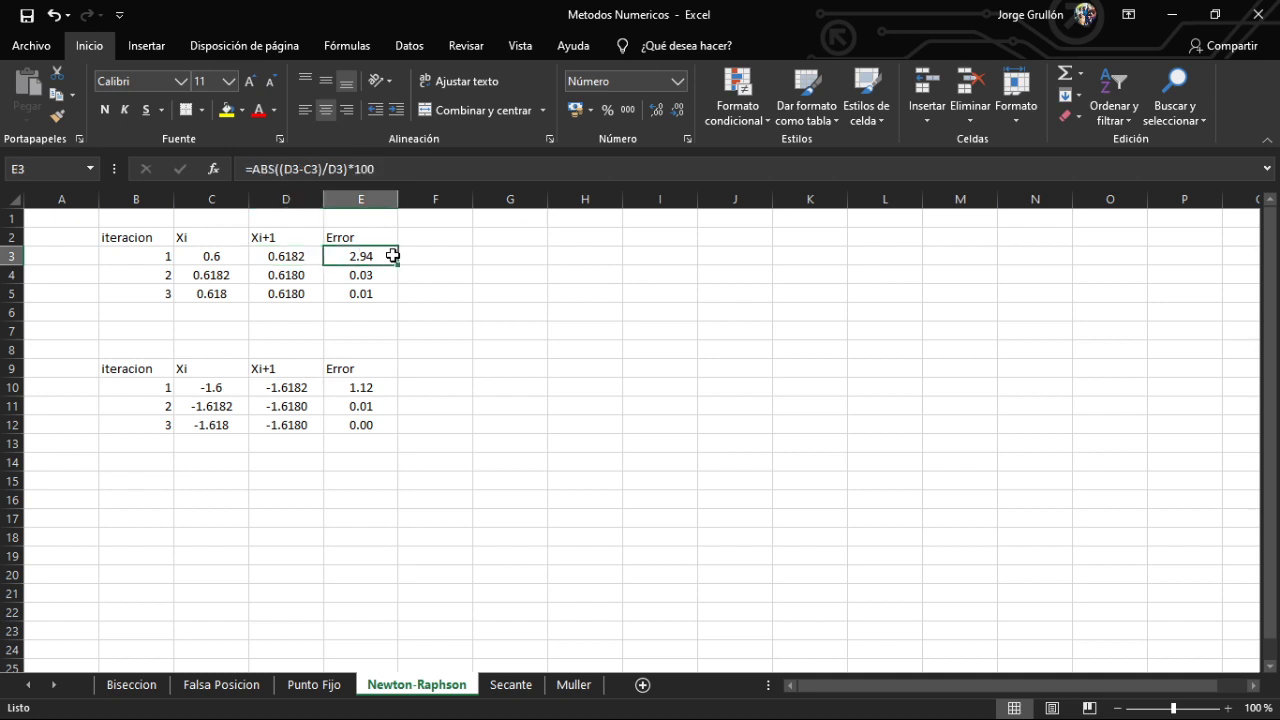
pyautogui.doubleClick(392, 256)
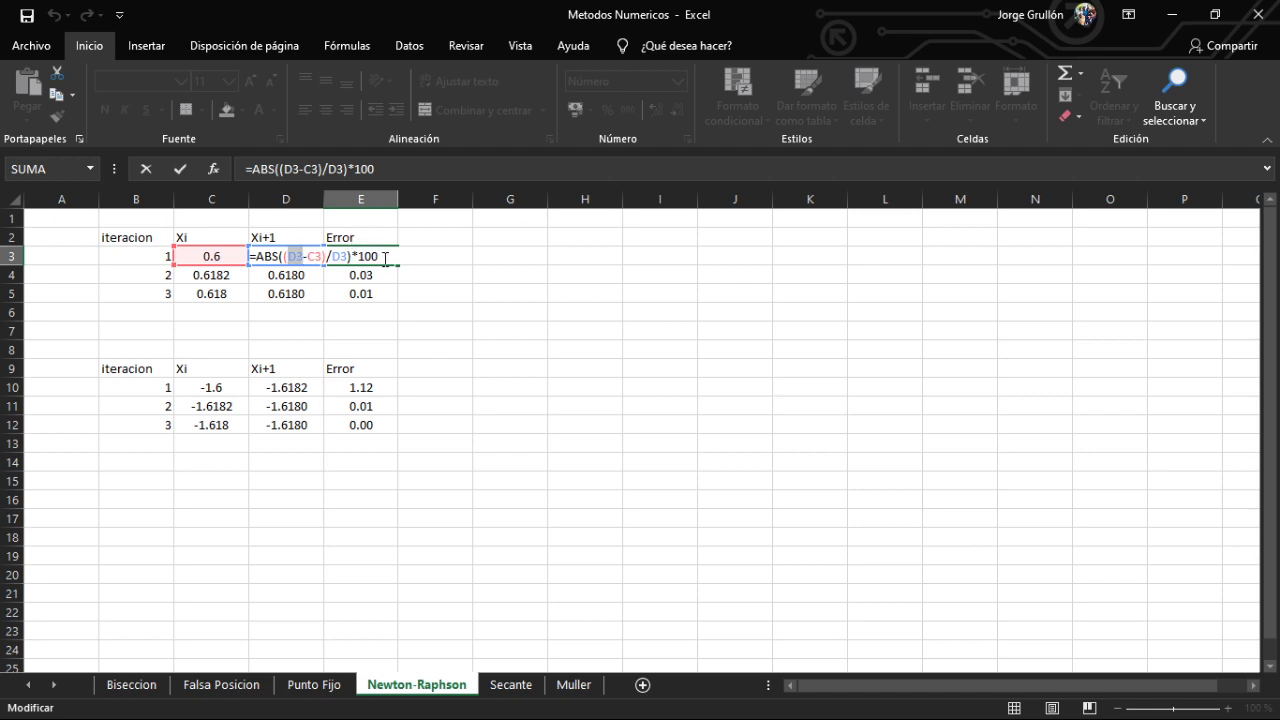
pyautogui.moveTo(385, 258); pyautogui.dragTo(361, 256)
pyautogui.click(390, 257)
pyautogui.press('Return')
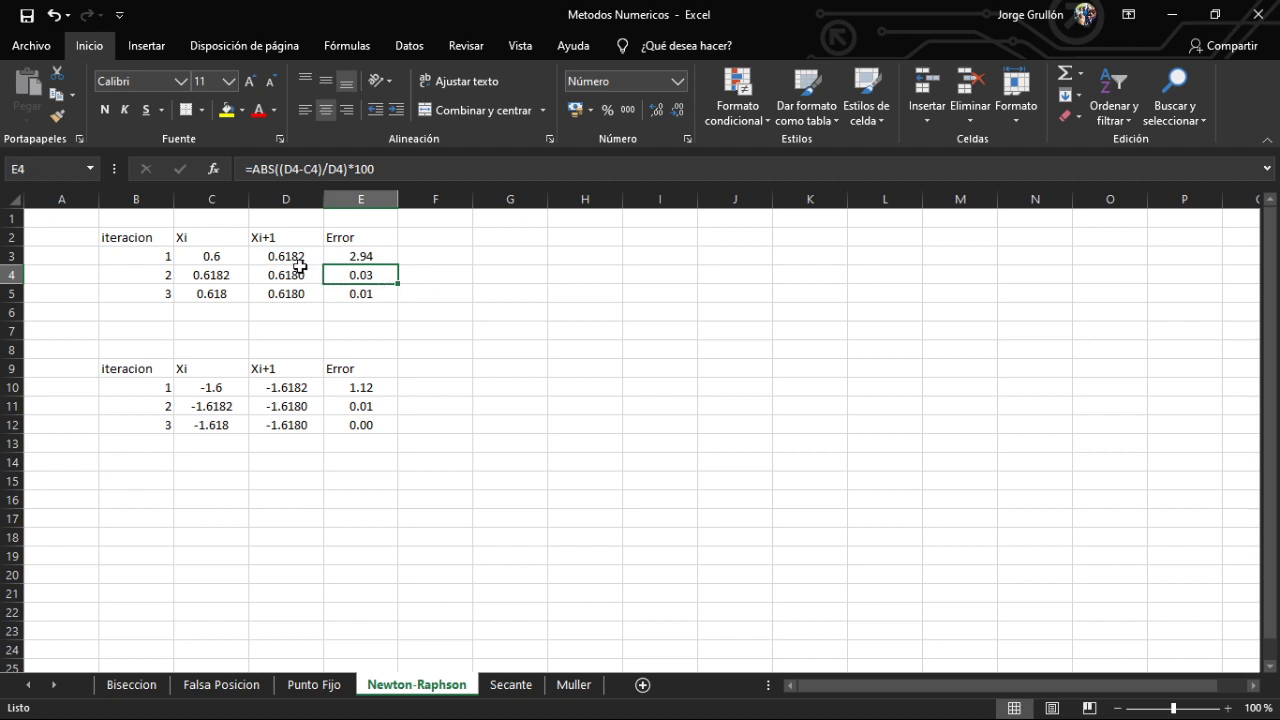
# Raise D3:D5 to eight decimals, showing 0.61818182, 0.61803400 and 0.61803399
pyautogui.moveTo(288, 258); pyautogui.dragTo(288, 293)
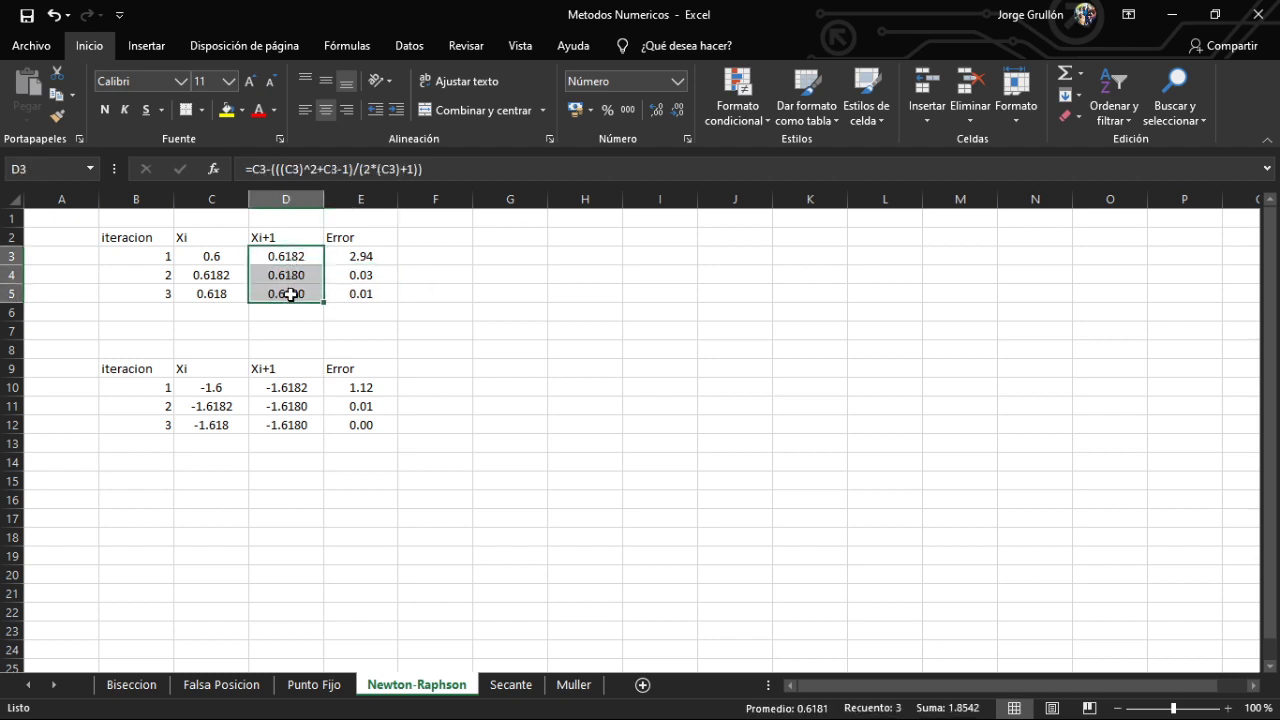
pyautogui.click(657, 110)
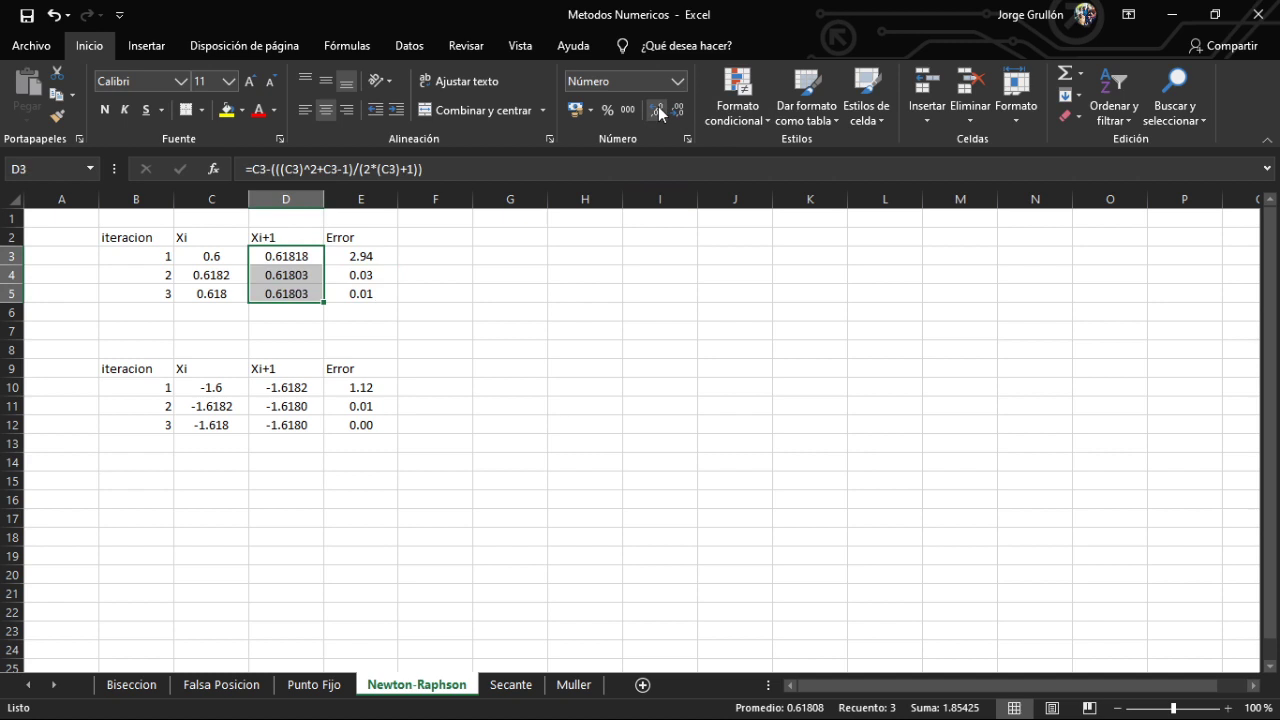
pyautogui.click(287, 311)
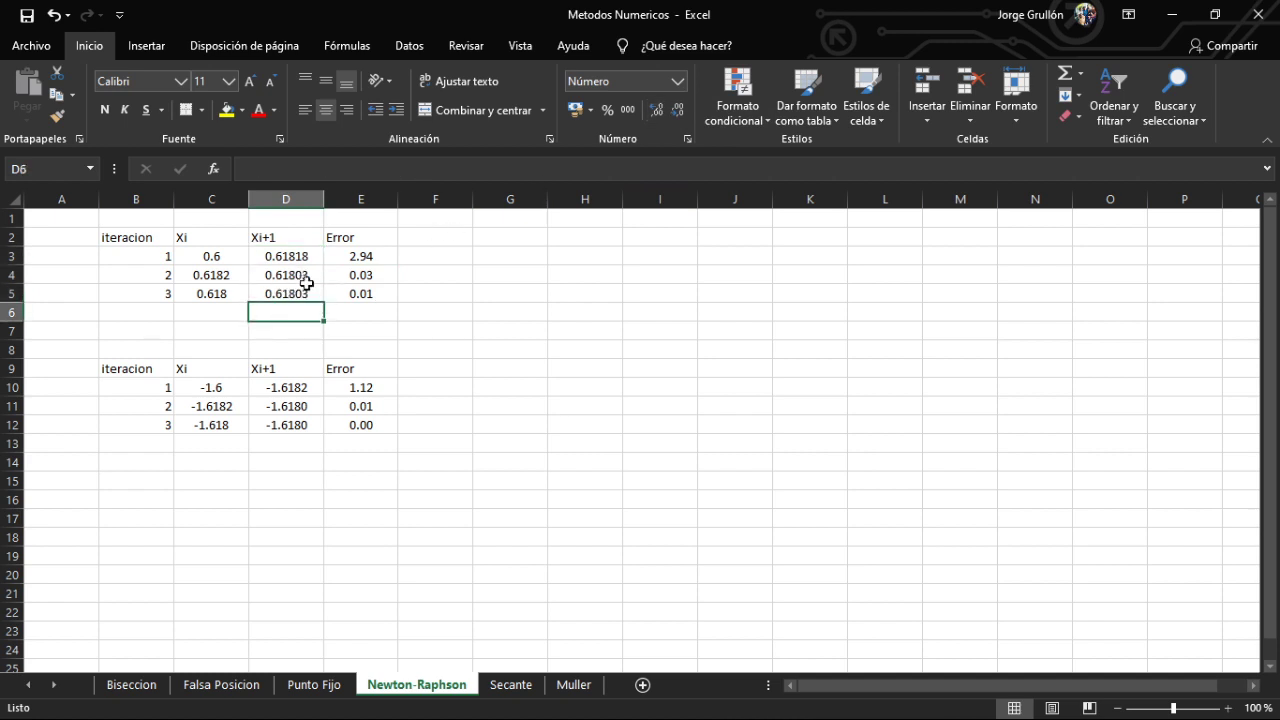
pyautogui.moveTo(294, 255); pyautogui.dragTo(289, 296)
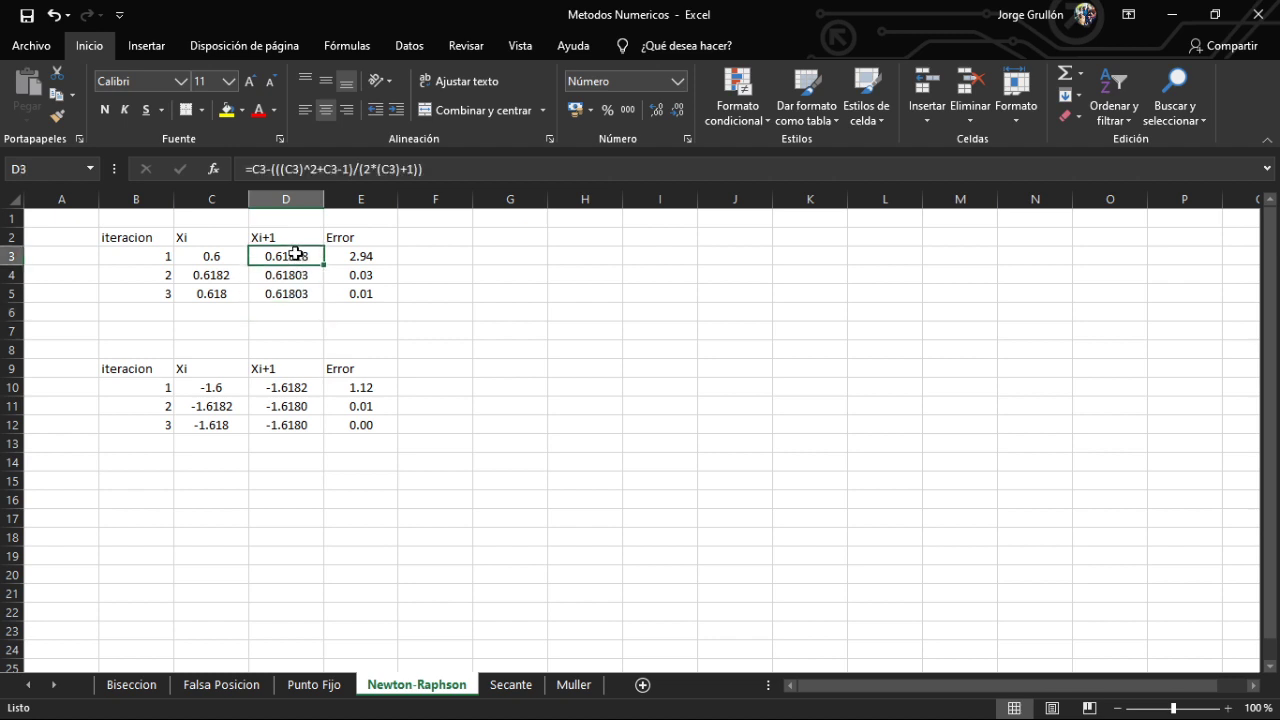
pyautogui.click(656, 112)
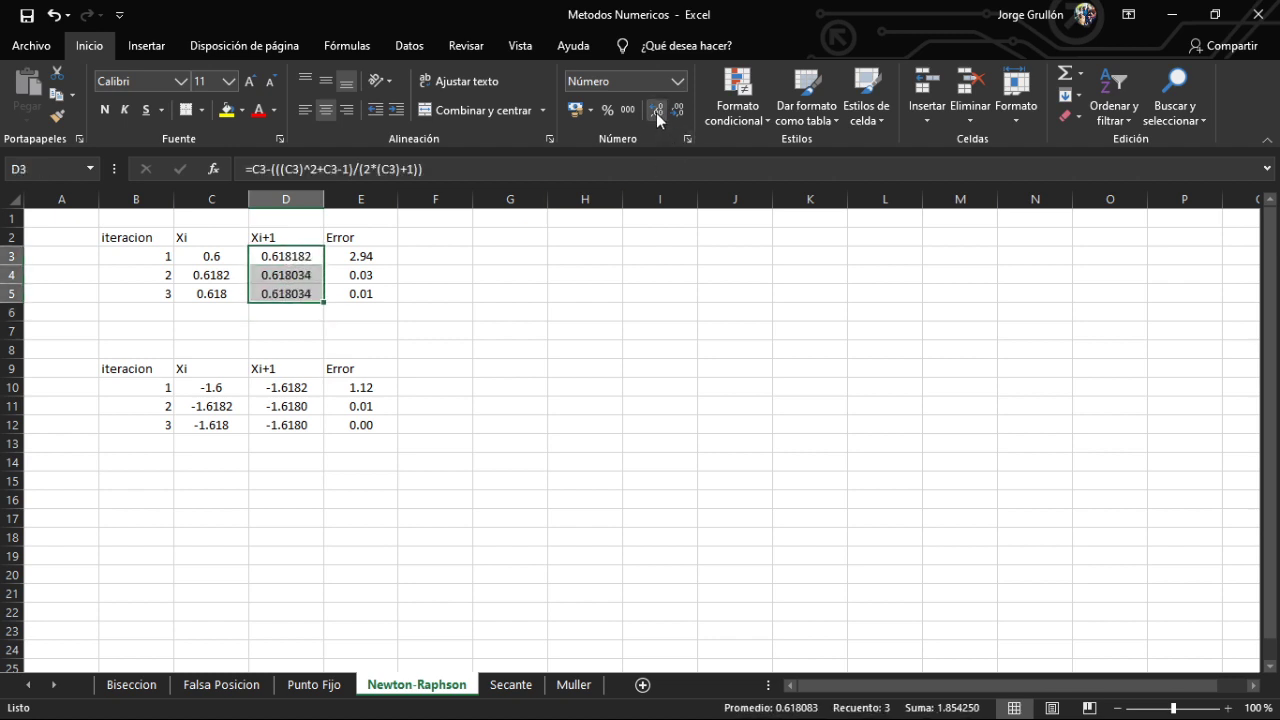
pyautogui.click(656, 113)
pyautogui.click(656, 113)
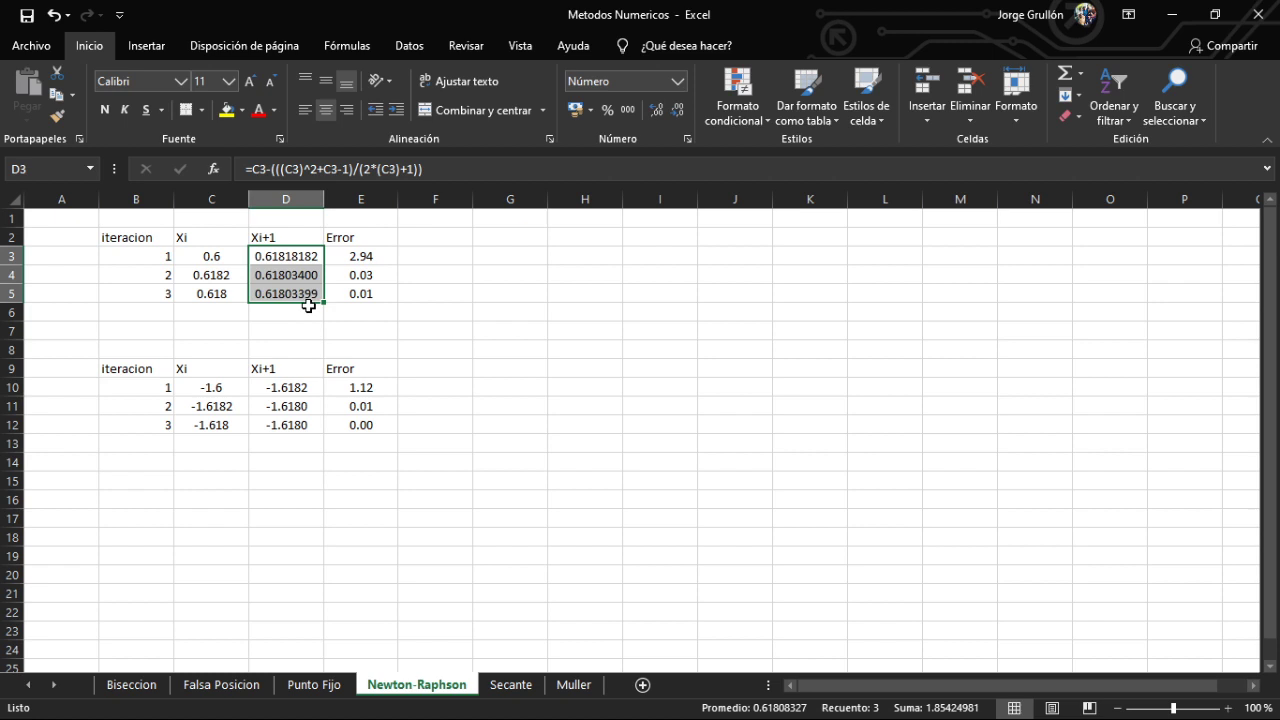
pyautogui.click(308, 306)
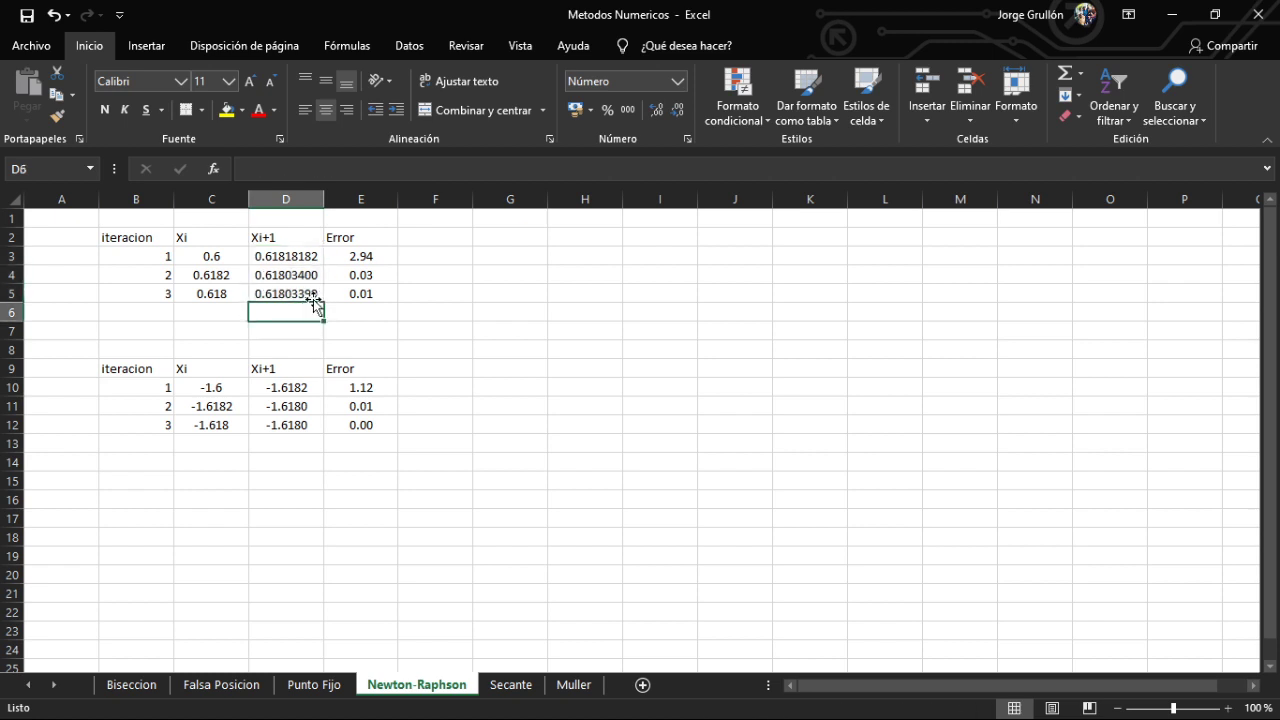
pyautogui.click(313, 297)
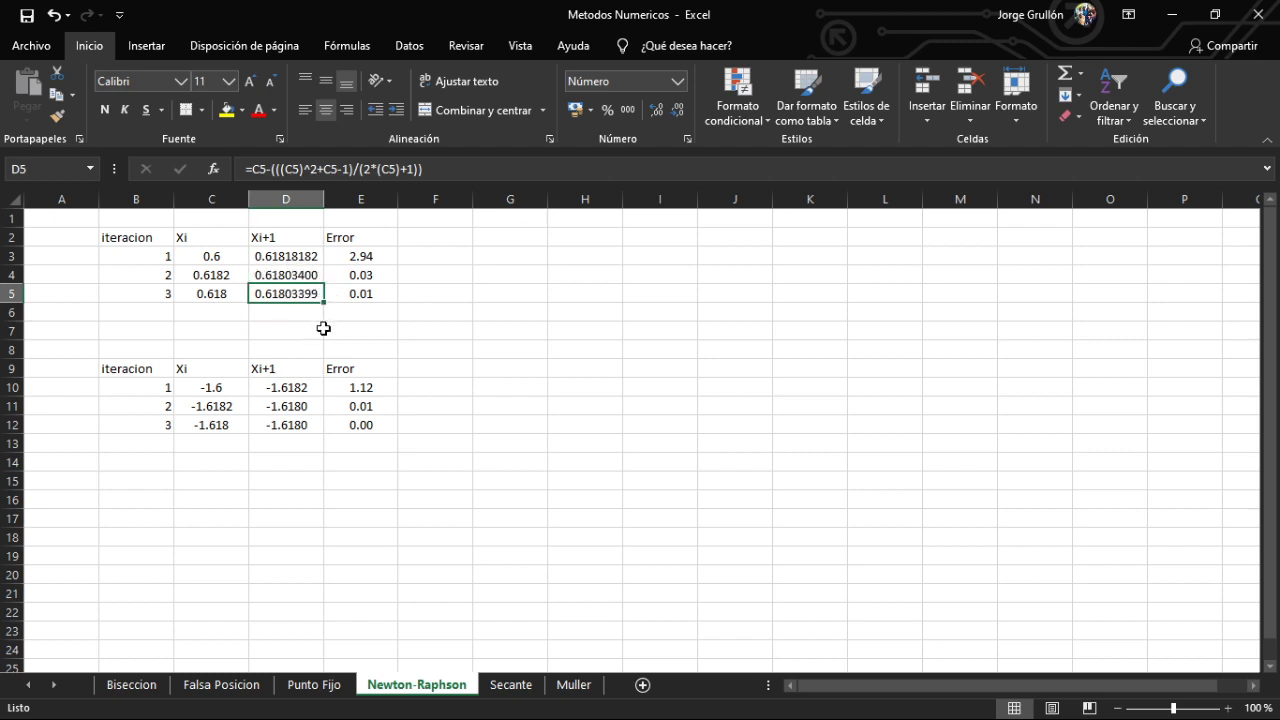
# Enter iteration number 4 in B6 and Xi value 0.61803399 in C6
pyautogui.click(165, 308)
pyautogui.write('4')
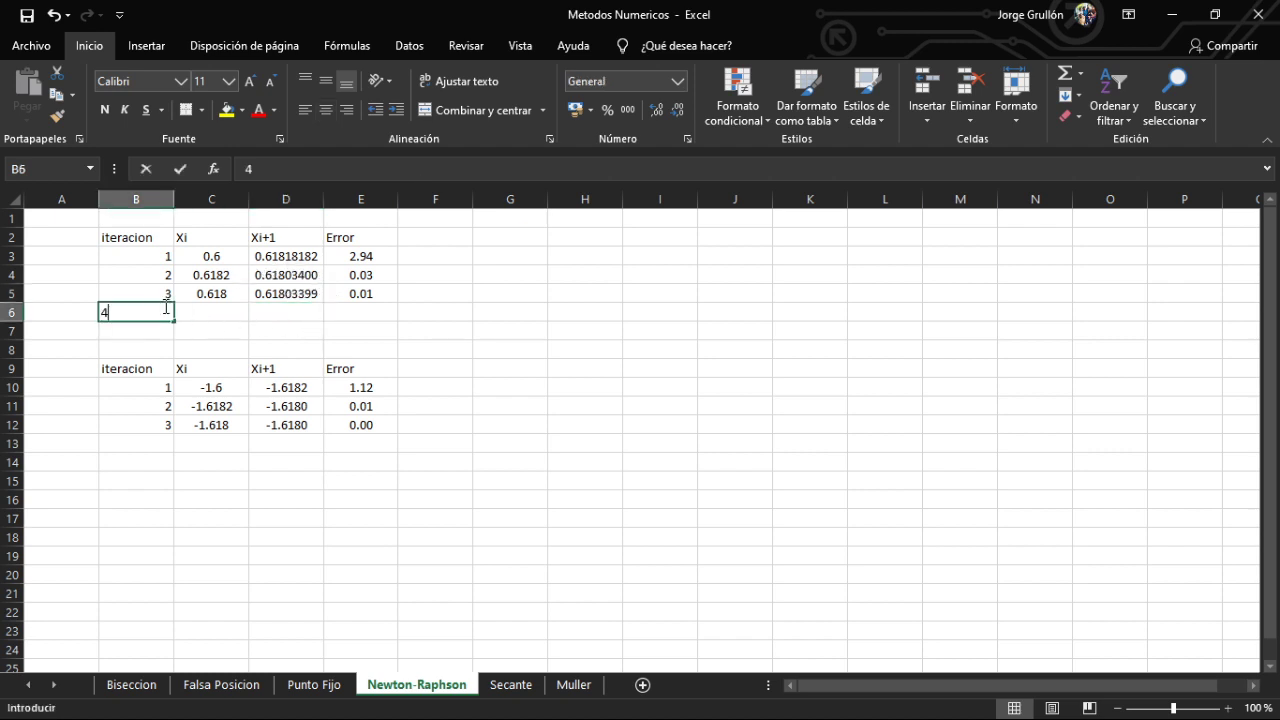
pyautogui.press('Tab')
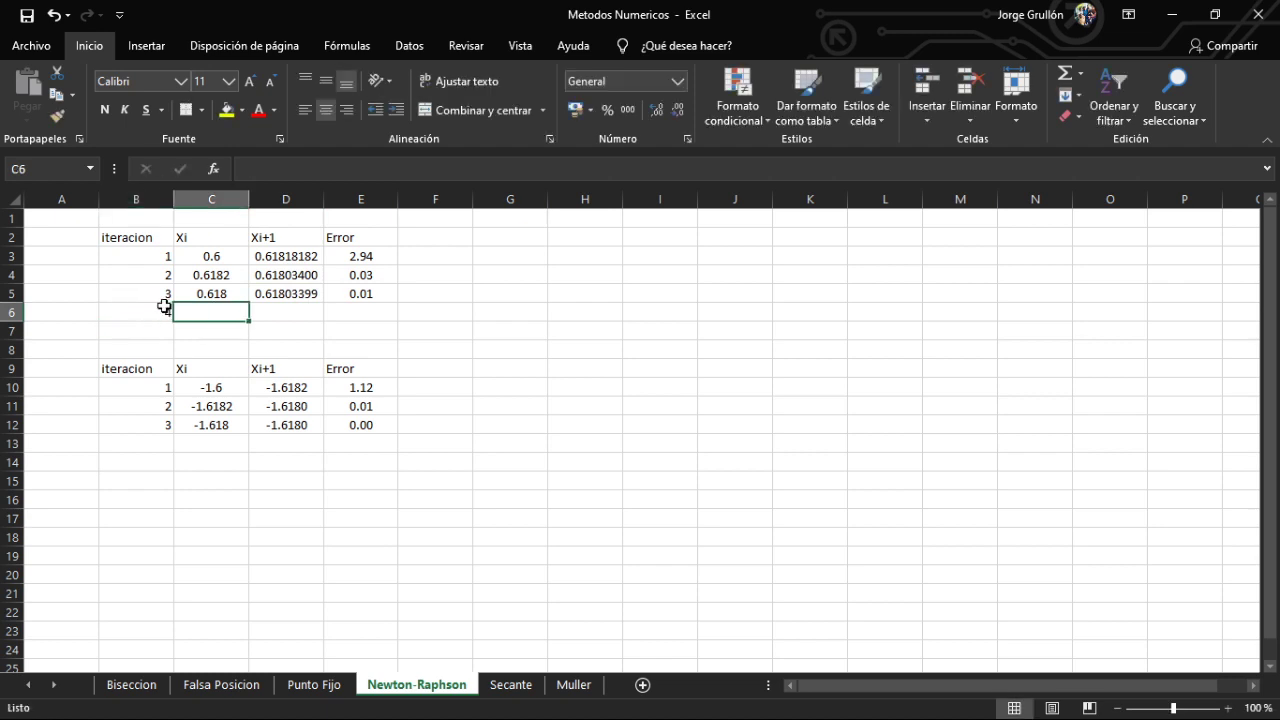
pyautogui.write('0.61')
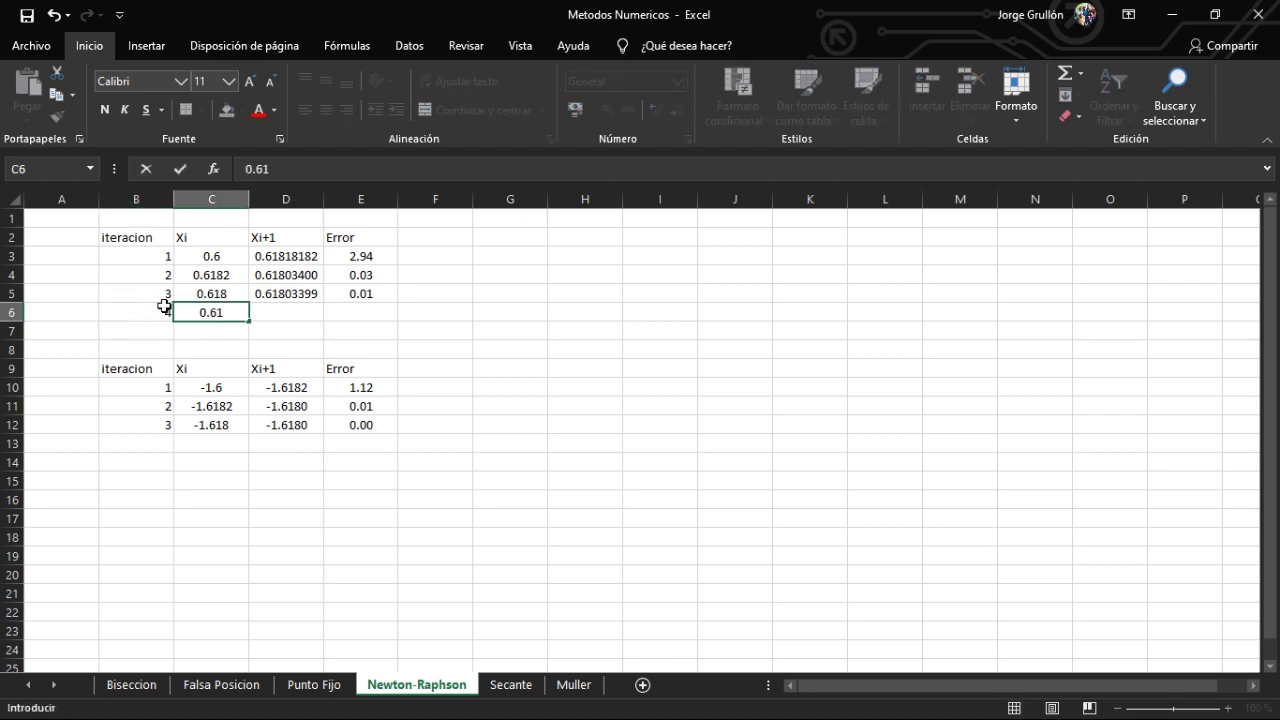
pyautogui.write('80')
pyautogui.write('33')
pyautogui.write('99')
pyautogui.press('Tab')
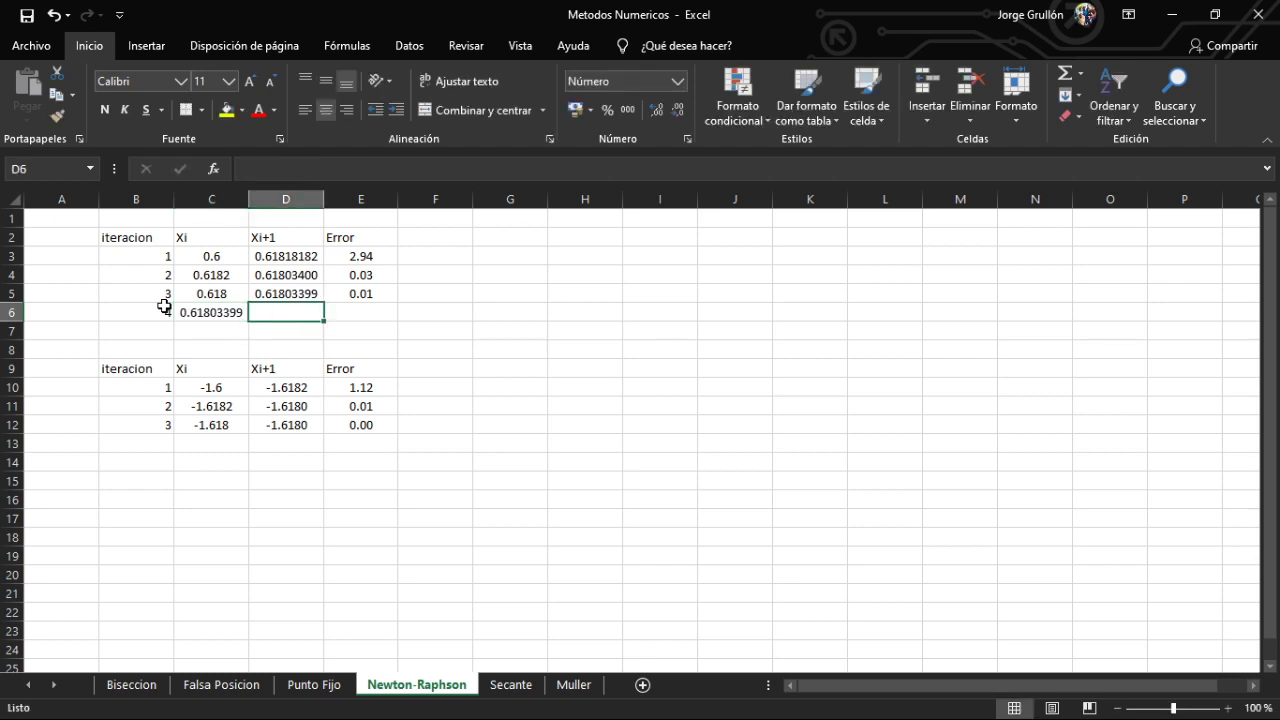
# Fill the Xi+1 and error formulas from D5:E5 down into row 6
pyautogui.press('Up')
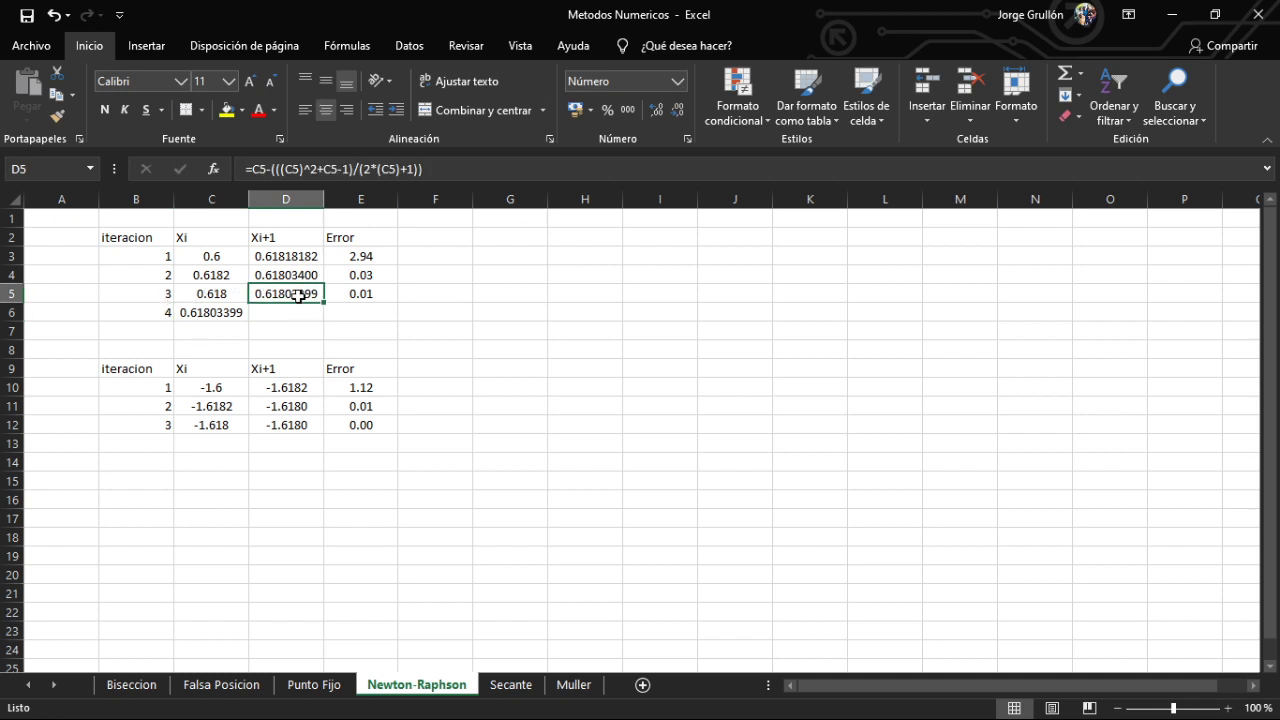
pyautogui.moveTo(324, 302); pyautogui.dragTo(324, 321)
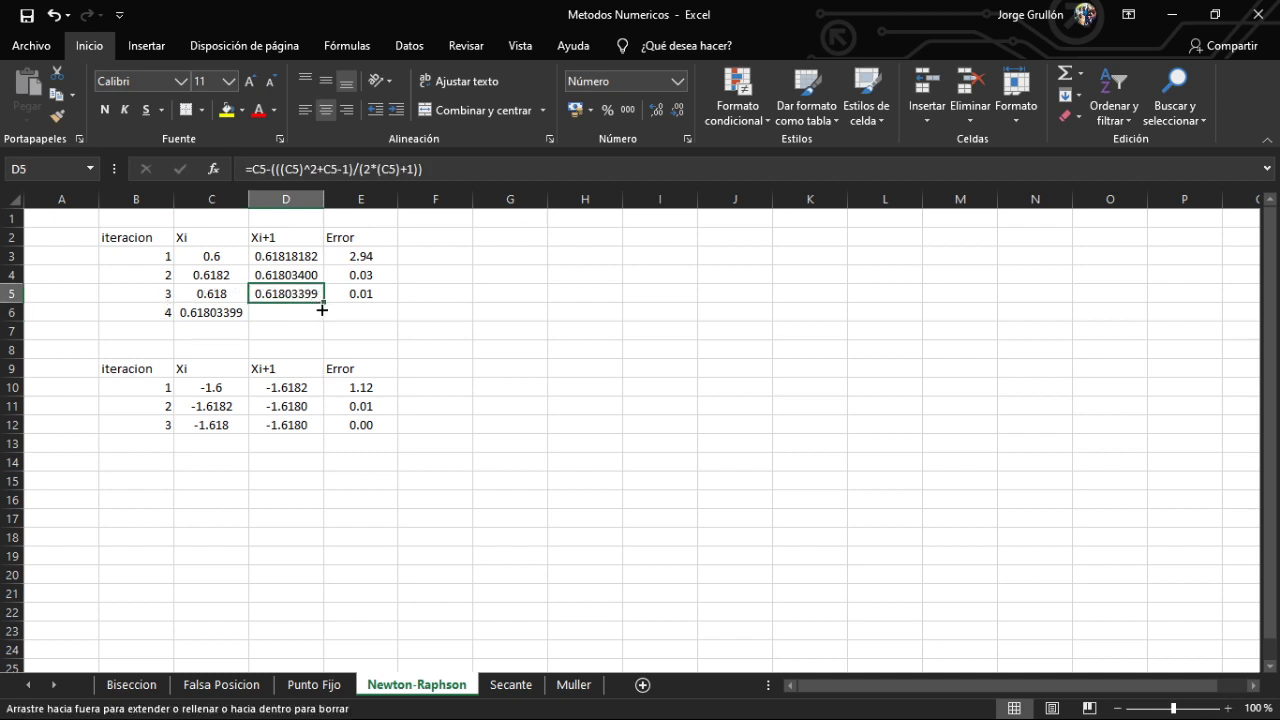
pyautogui.click(304, 334)
pyautogui.click(304, 313)
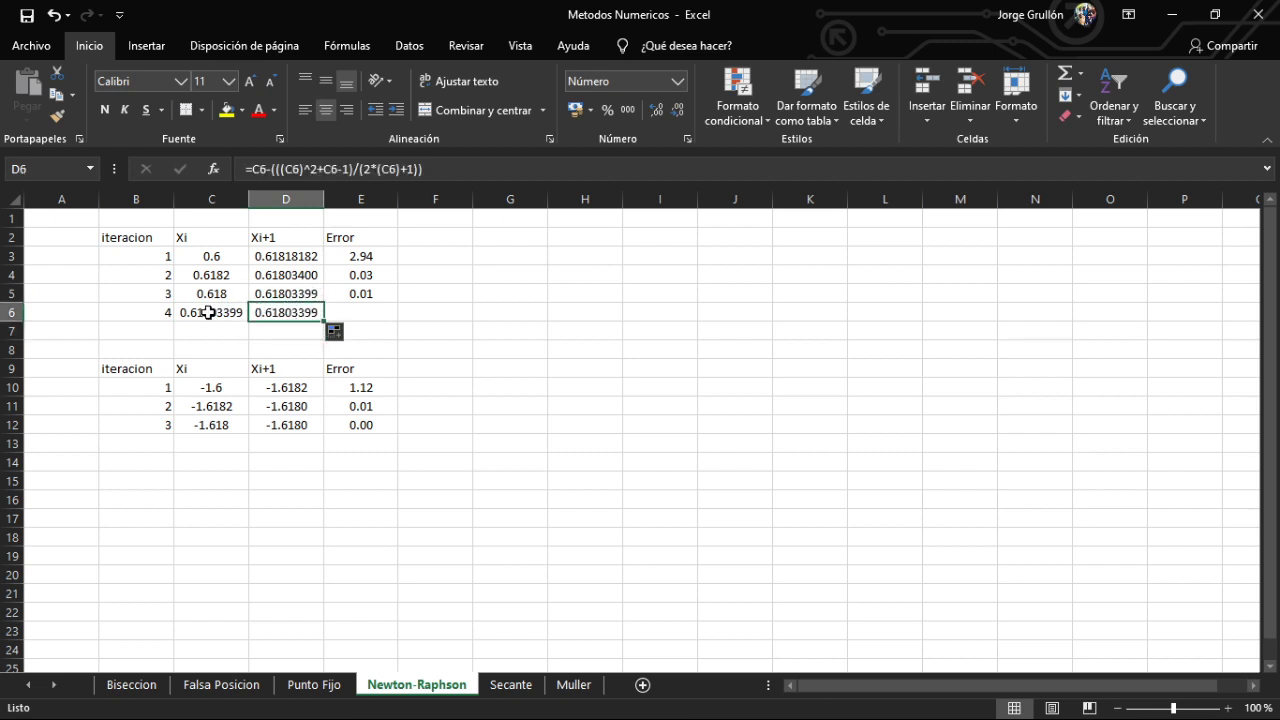
pyautogui.click(390, 291)
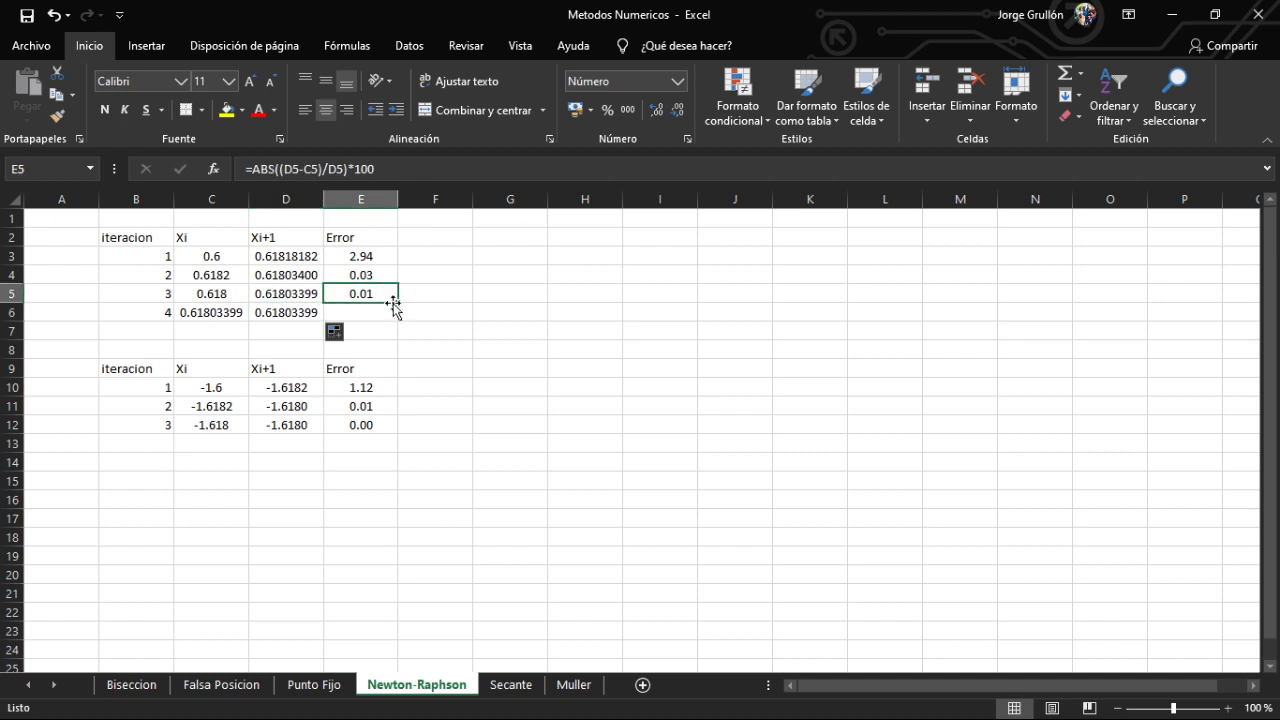
pyautogui.moveTo(398, 302); pyautogui.dragTo(398, 318)
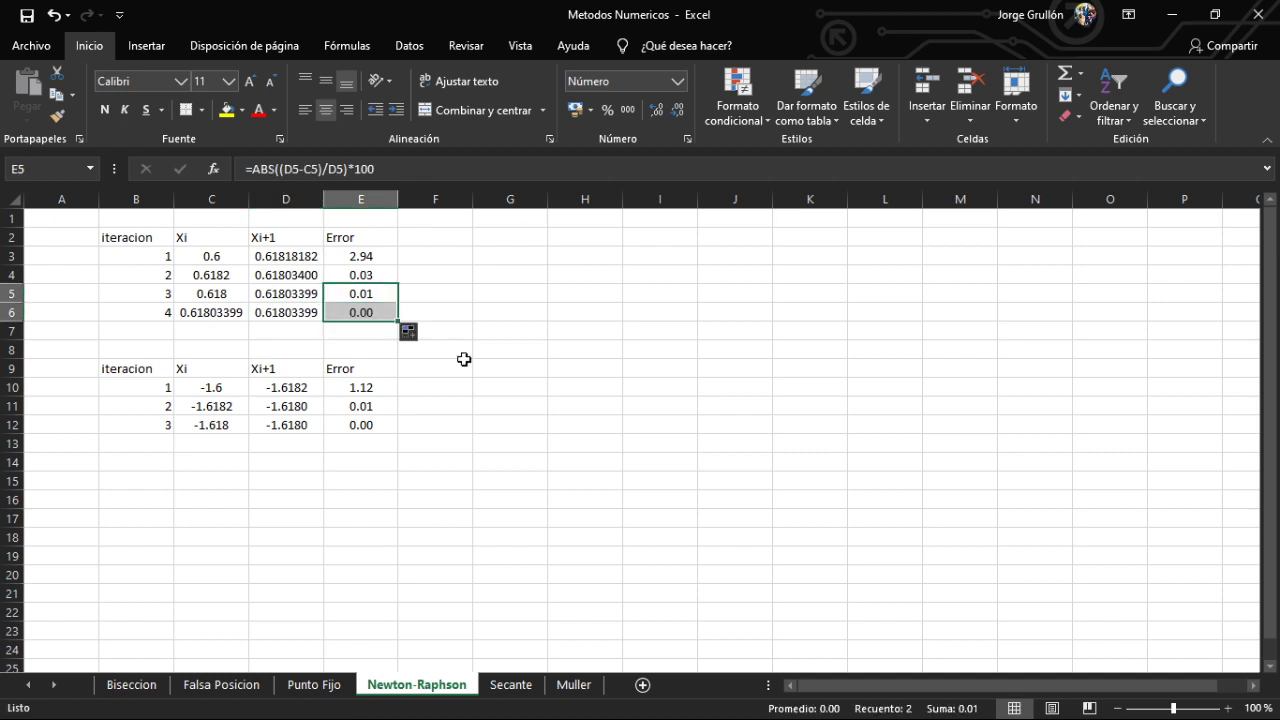
pyautogui.click(448, 331)
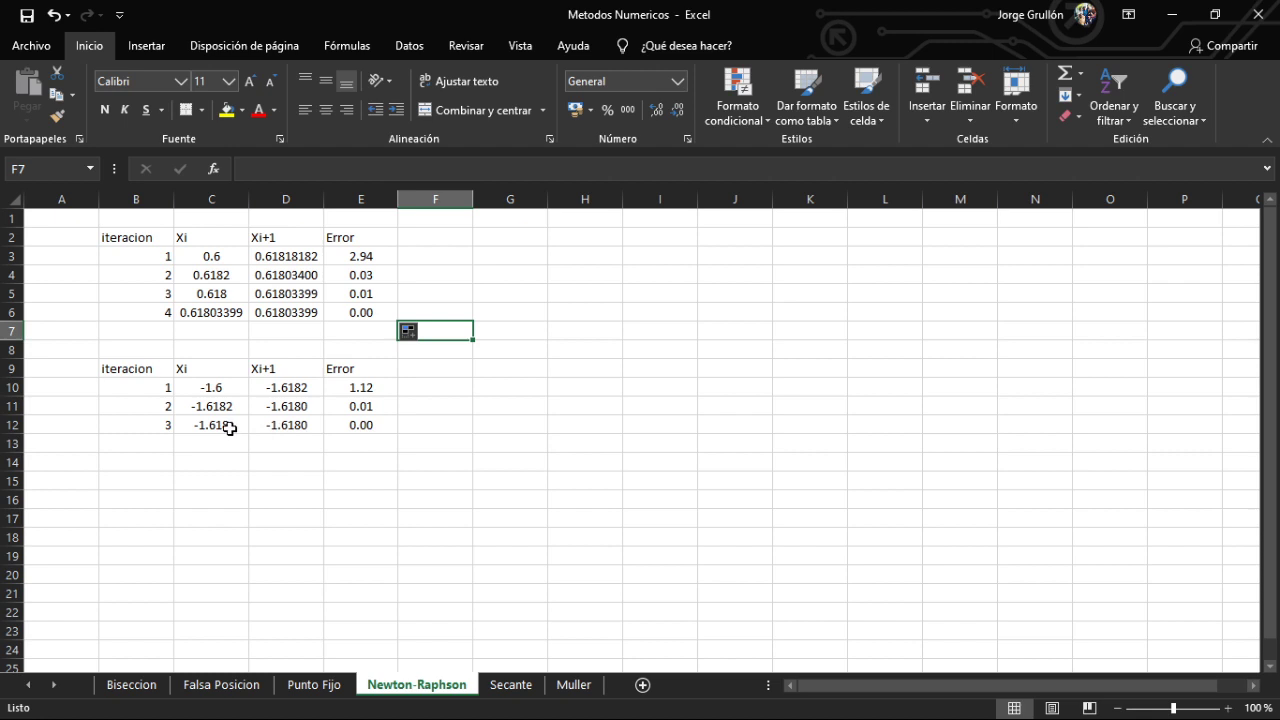
pyautogui.click(468, 423)
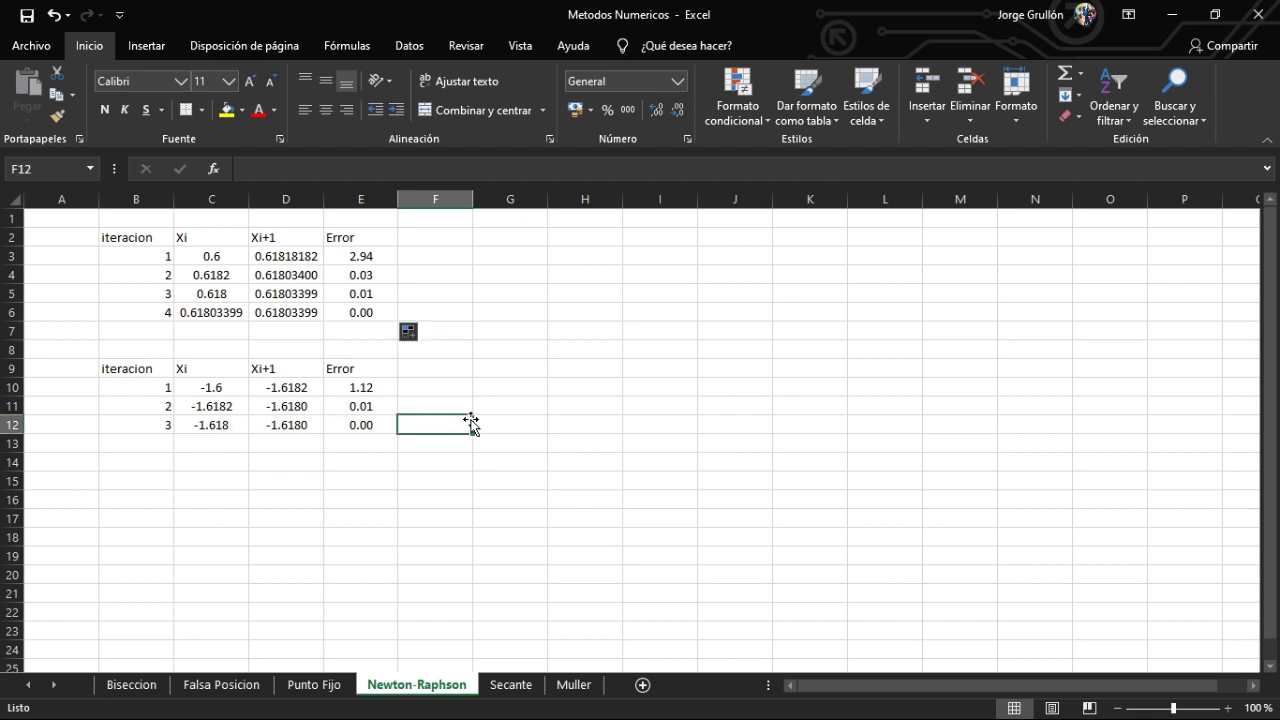